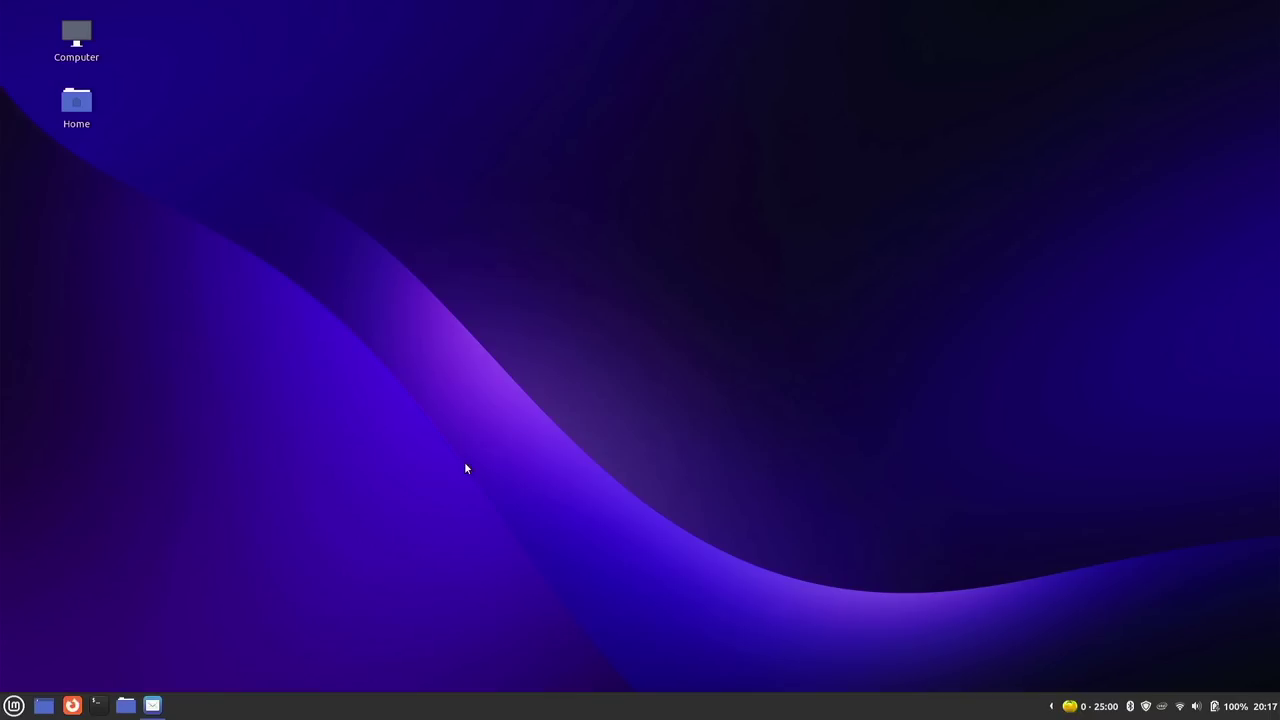
Step: Open Thunderbird and switch the mail window layout to Classic View
click(153, 705)
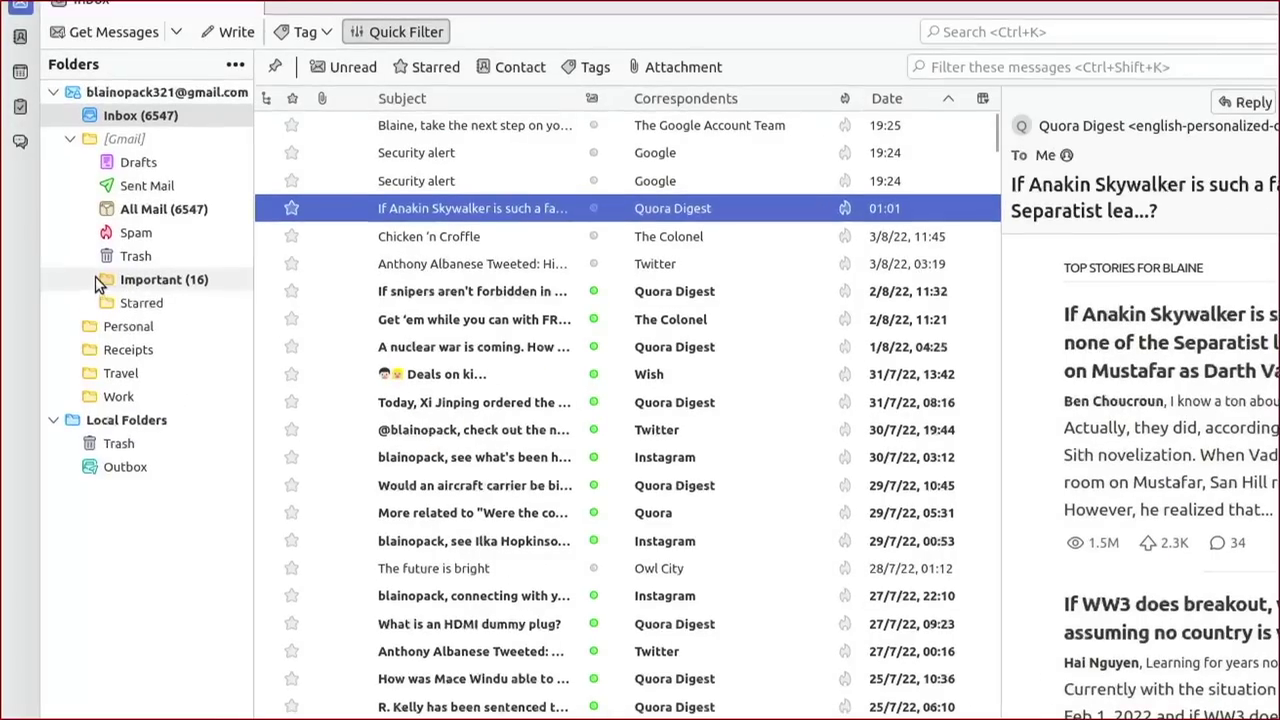
key(alt)
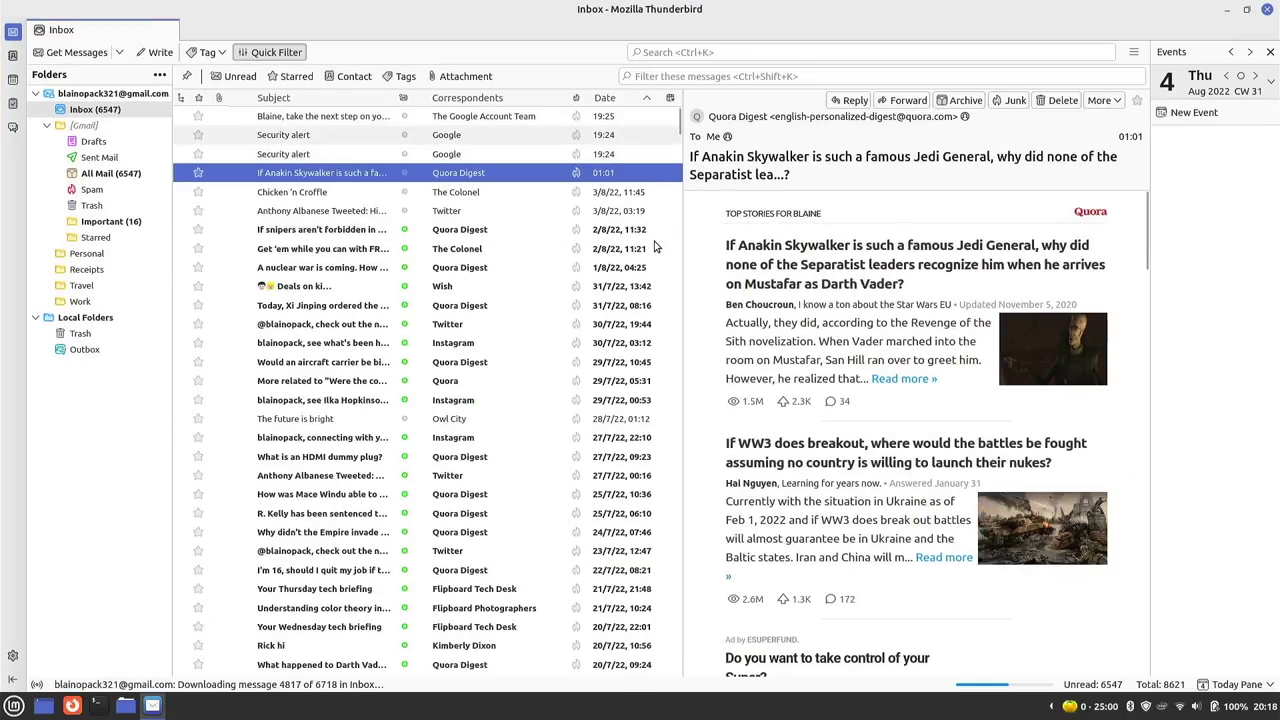
click(1133, 52)
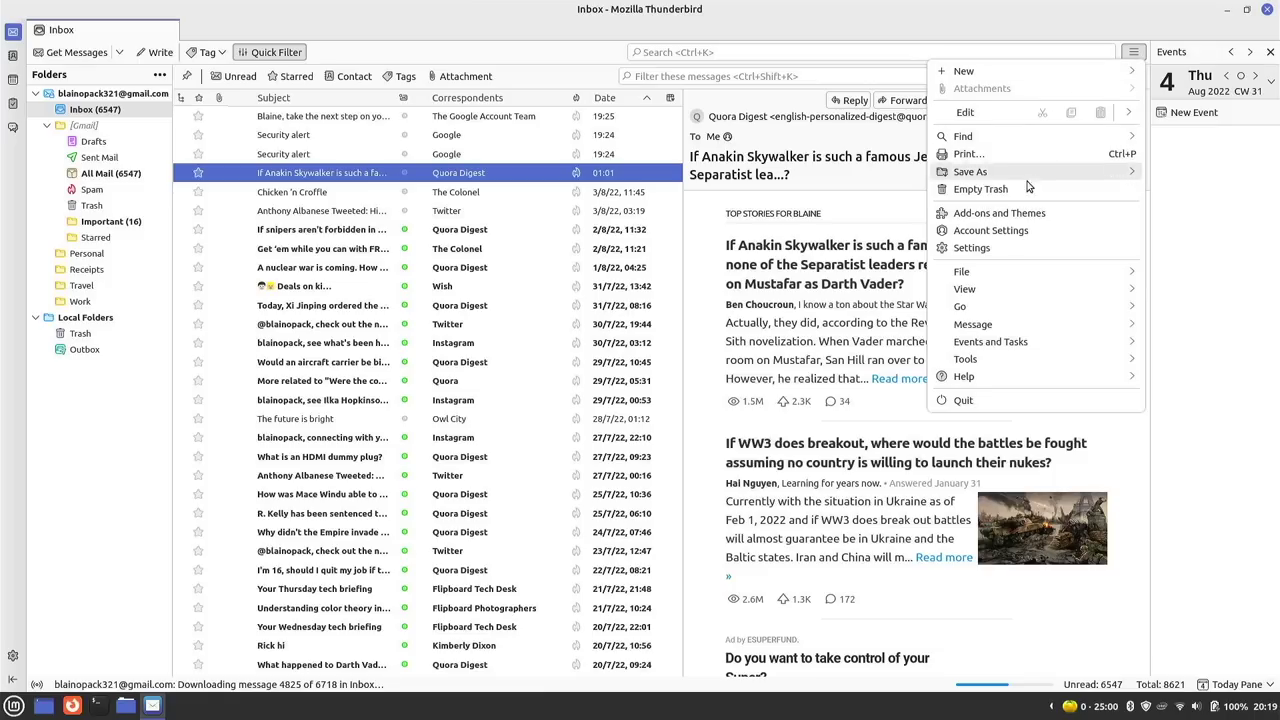
click(996, 290)
click(998, 120)
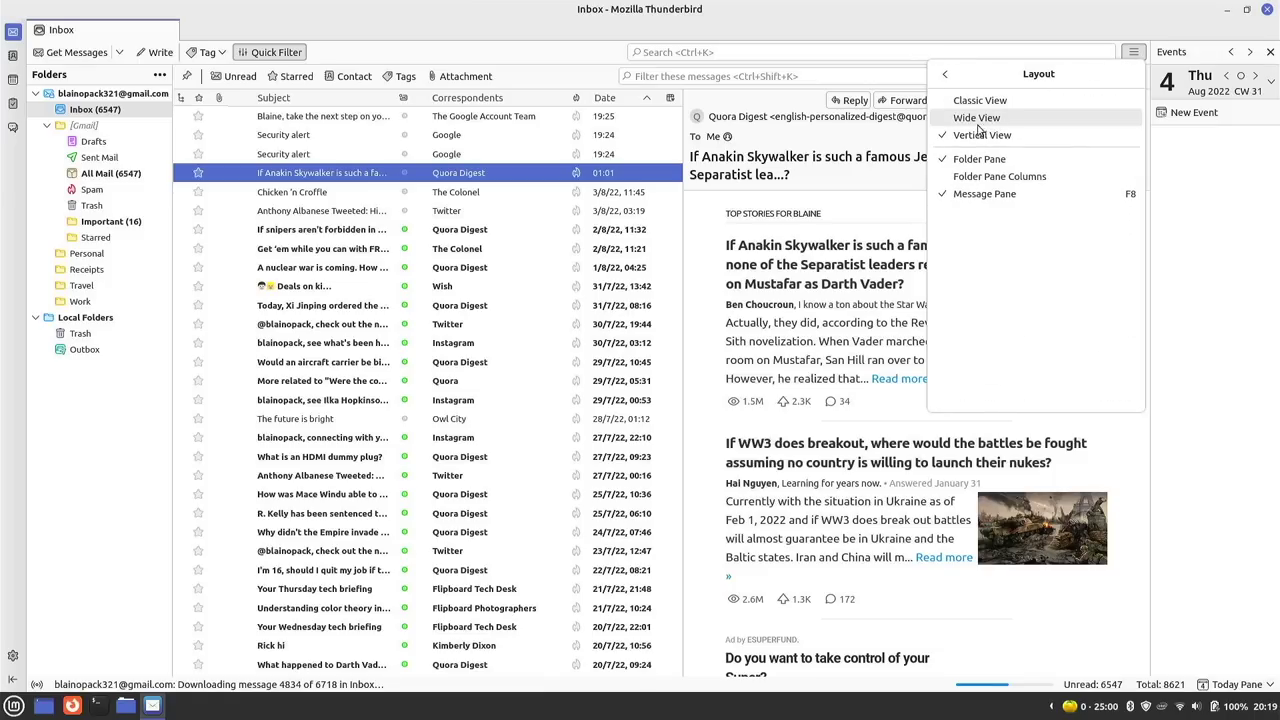
click(985, 97)
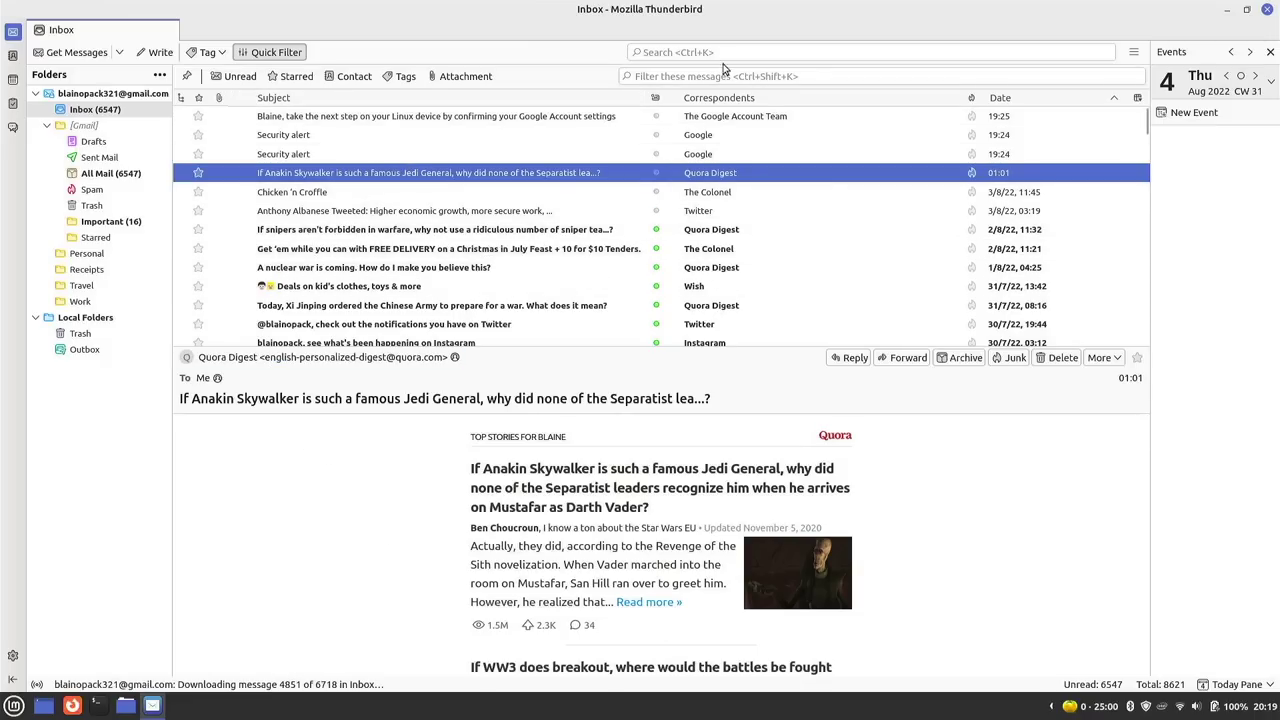
Step: Set the mail window layout to Vertical View
click(1133, 53)
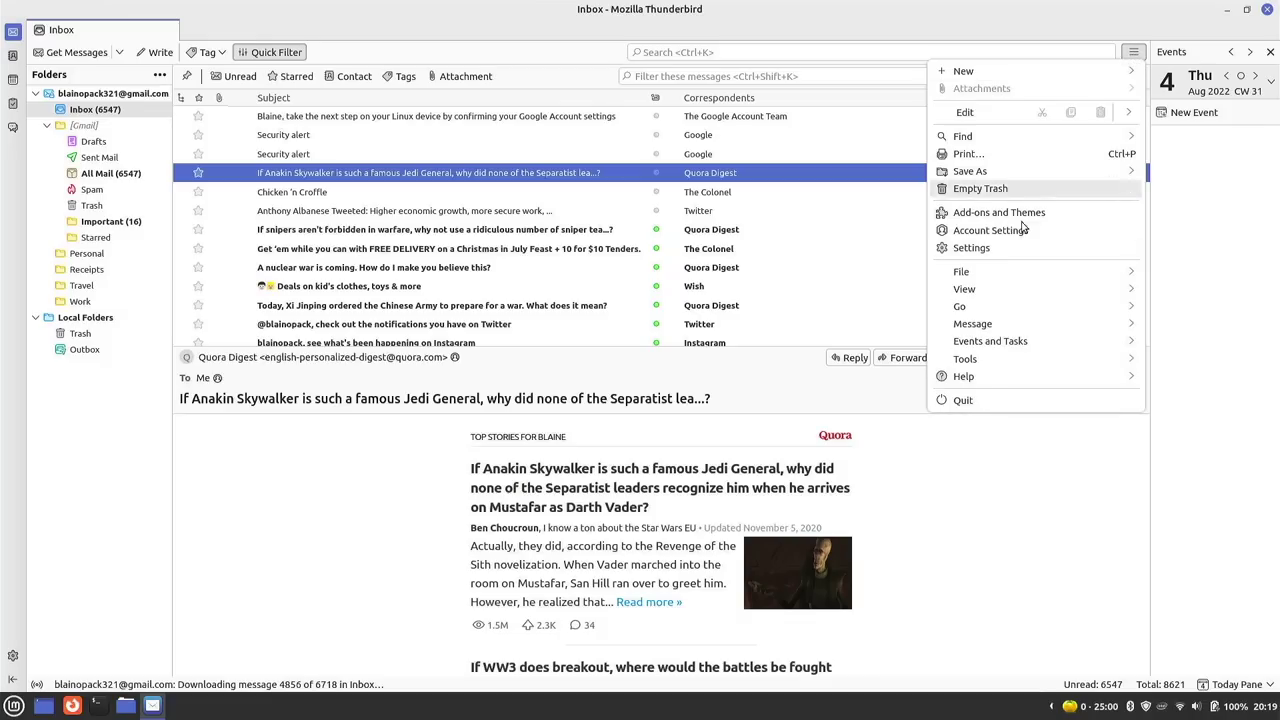
click(966, 289)
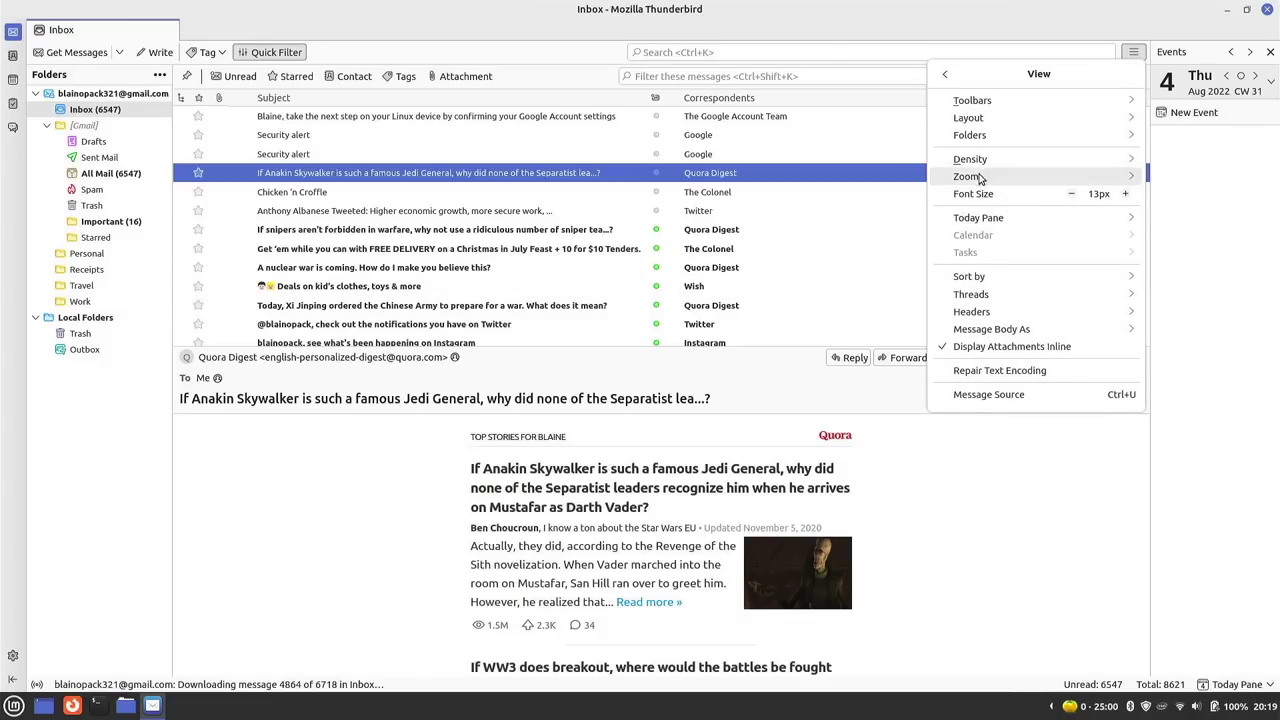
click(970, 118)
click(975, 135)
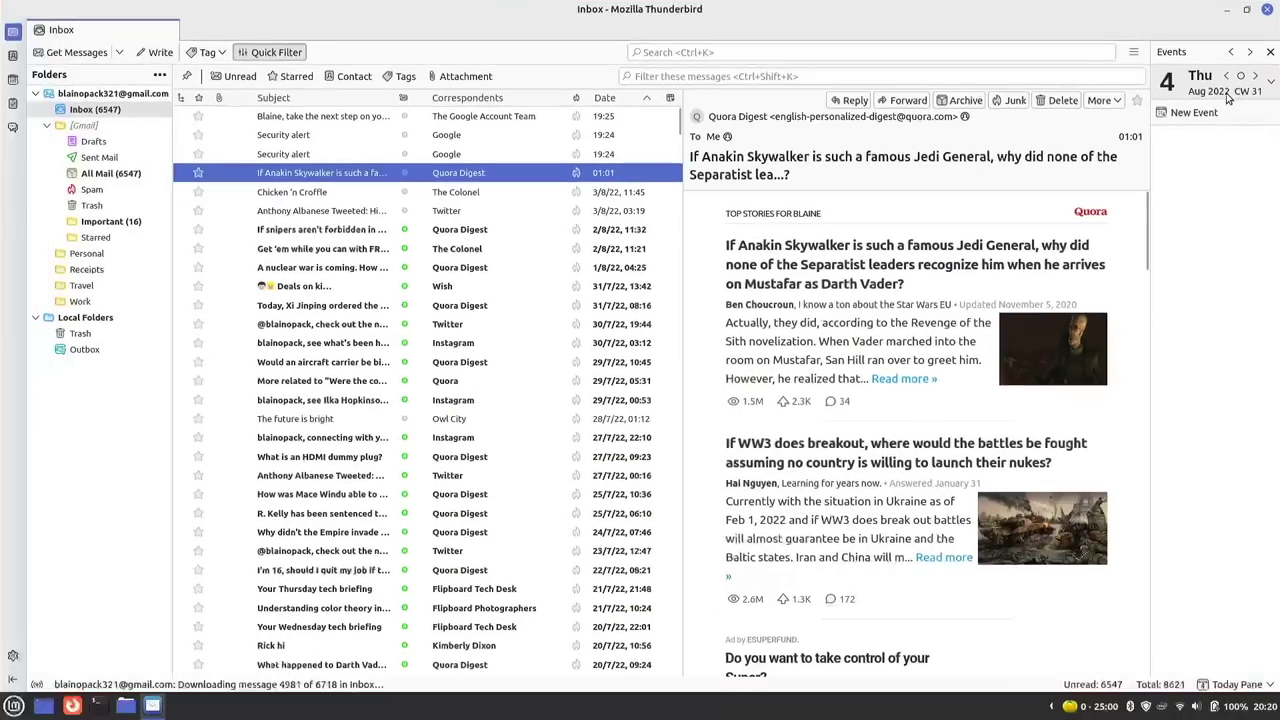
Step: Look through the recommendations and installed extensions in the Add-ons Manager, and return to the inbox
click(1133, 52)
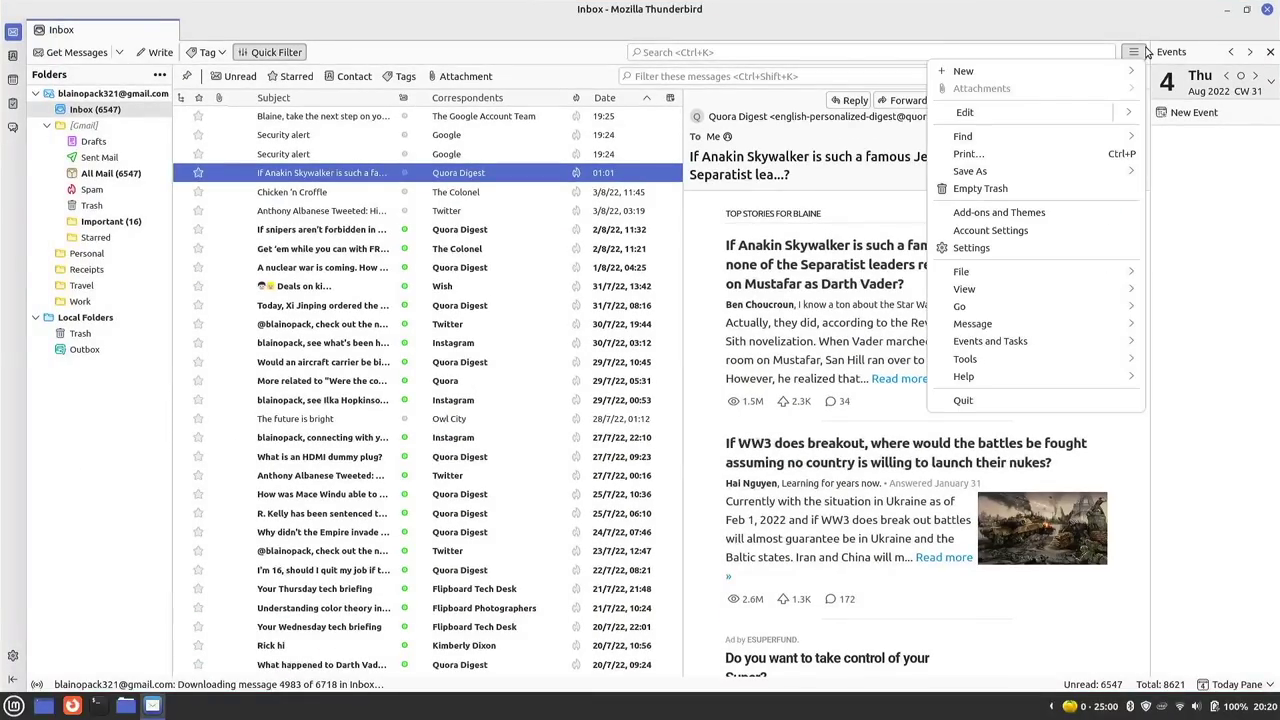
click(1022, 212)
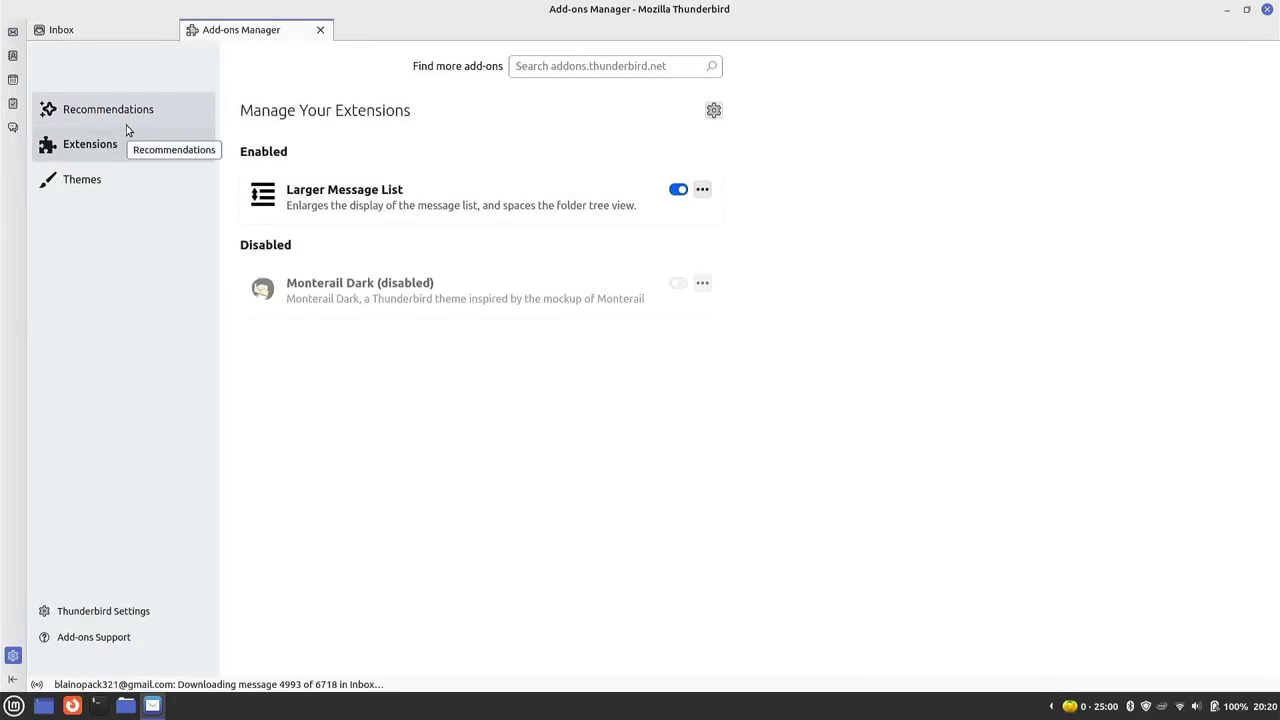
click(126, 122)
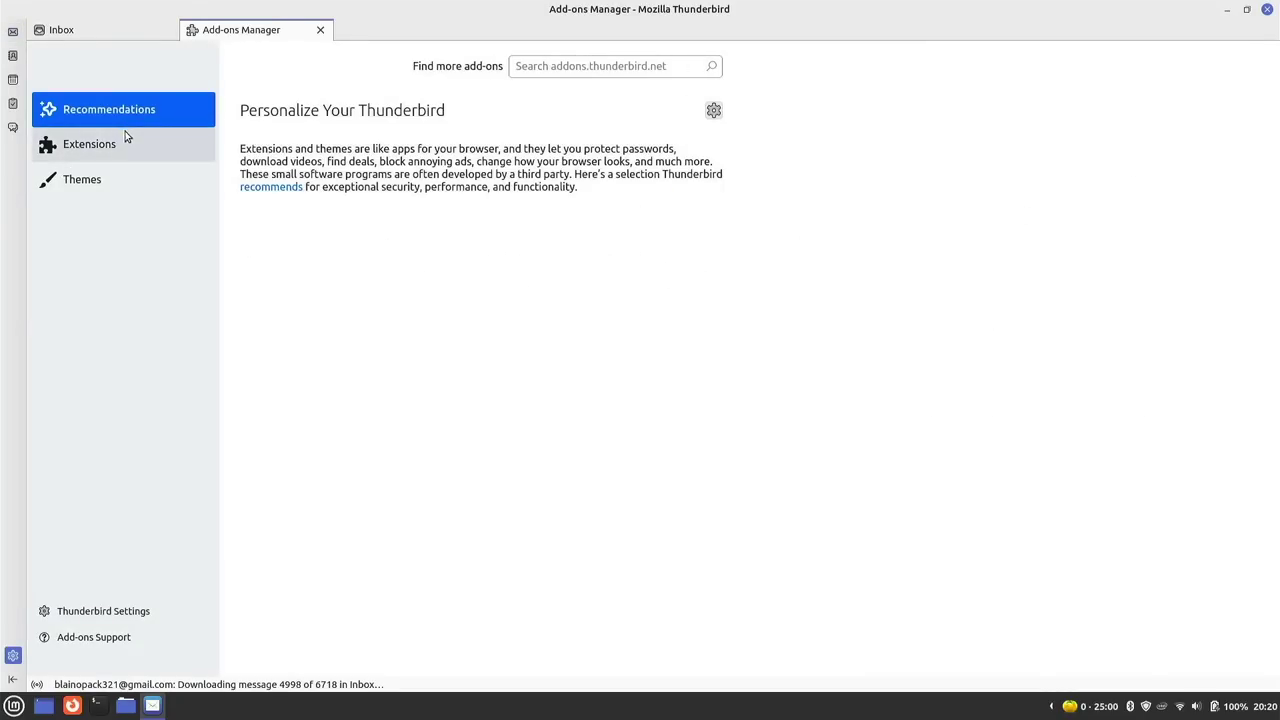
click(128, 143)
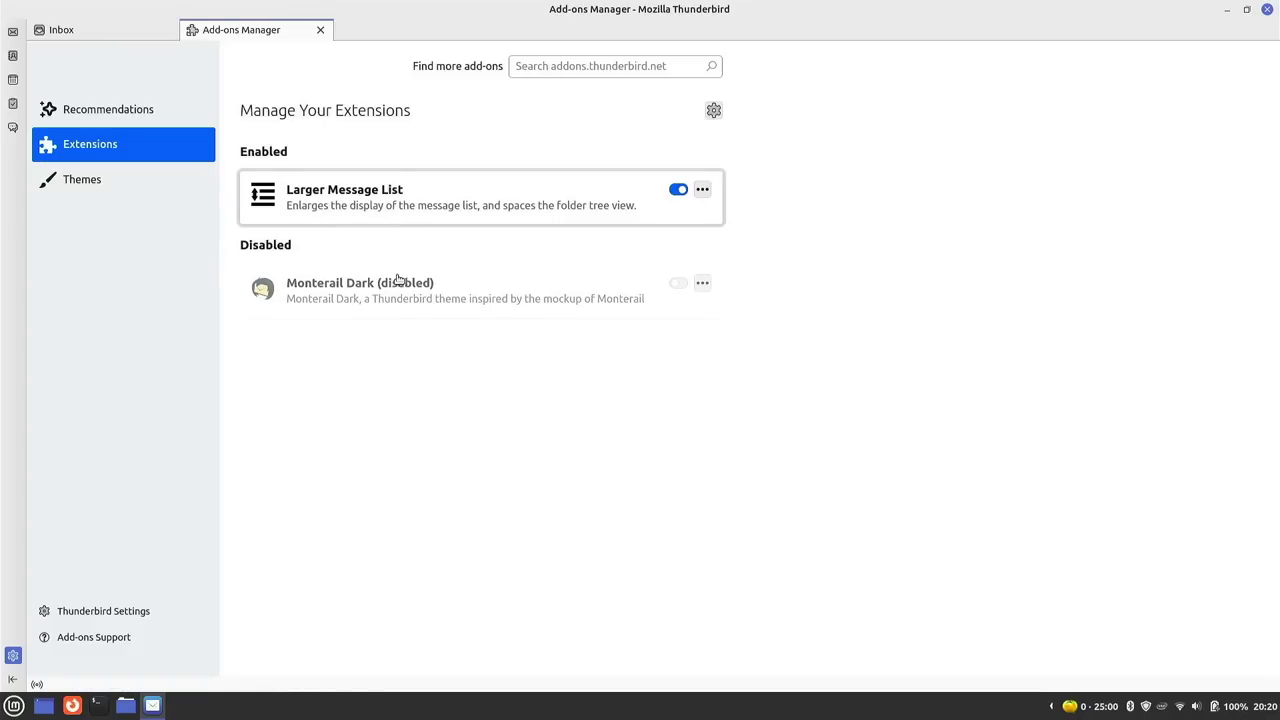
key(ctrl+Tab)
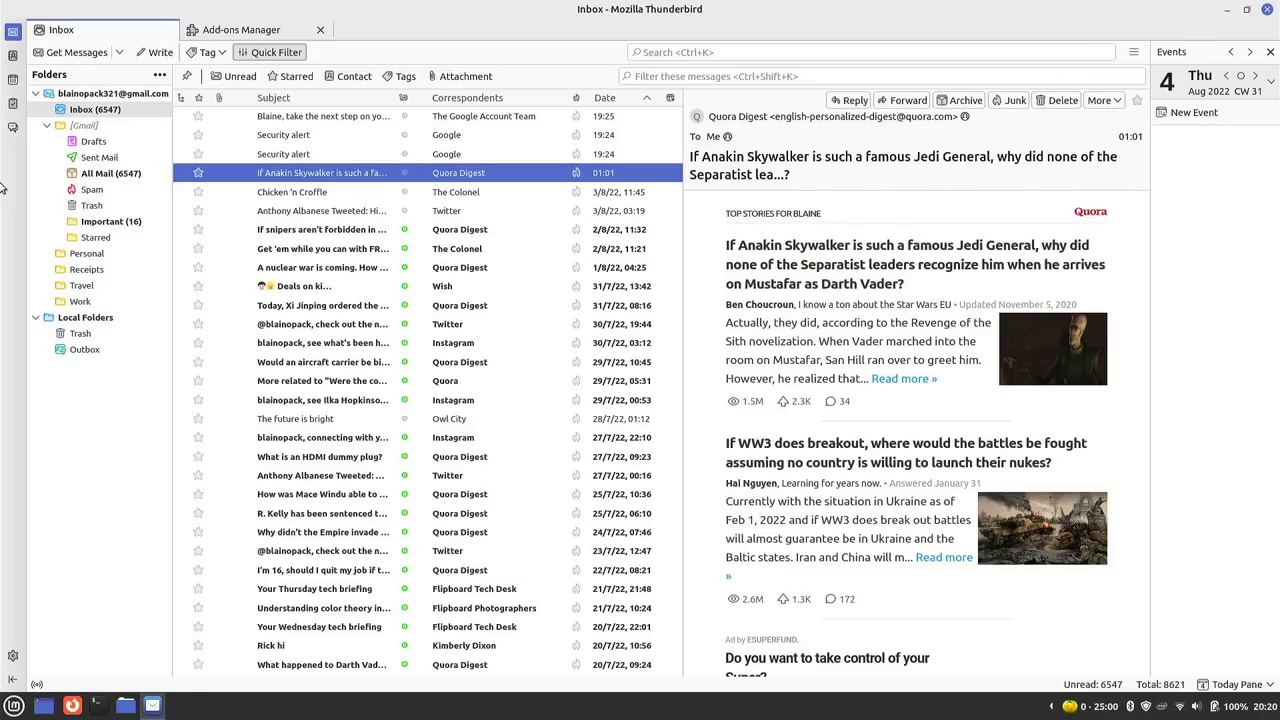
Step: View the Address Book, Calendar, Tasks and Chat spaces one after another
click(9, 60)
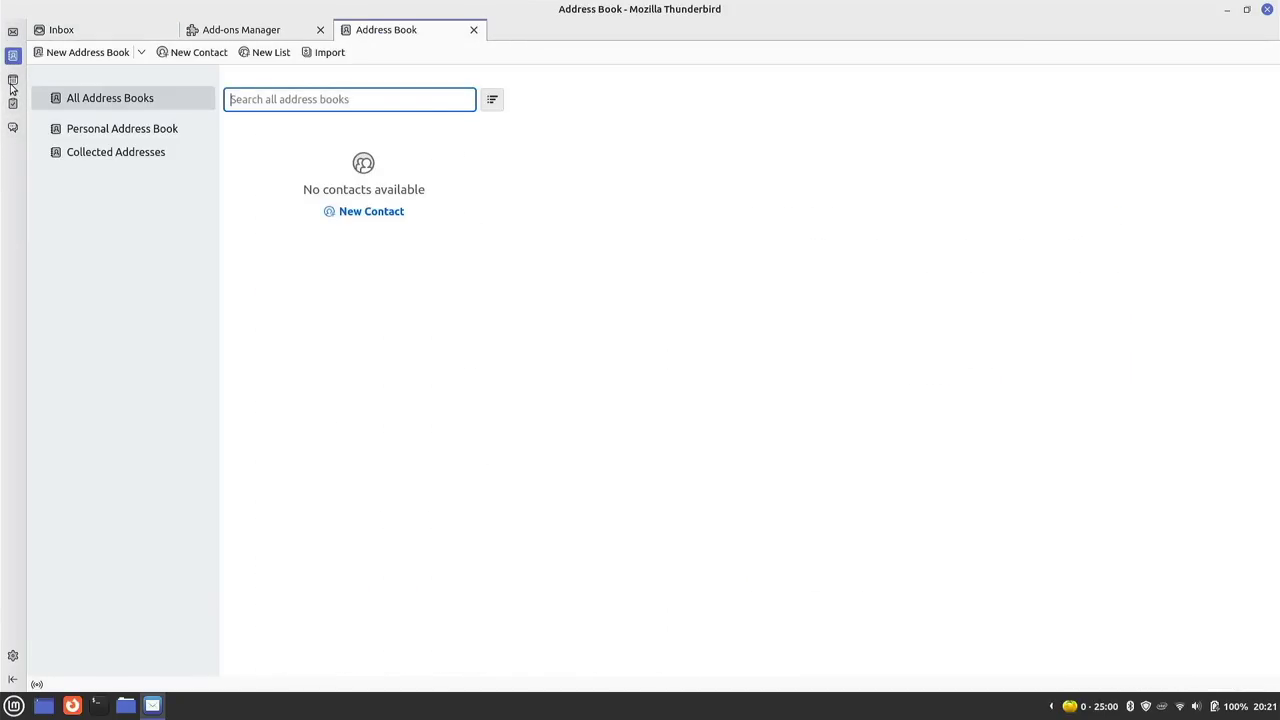
click(12, 81)
click(13, 104)
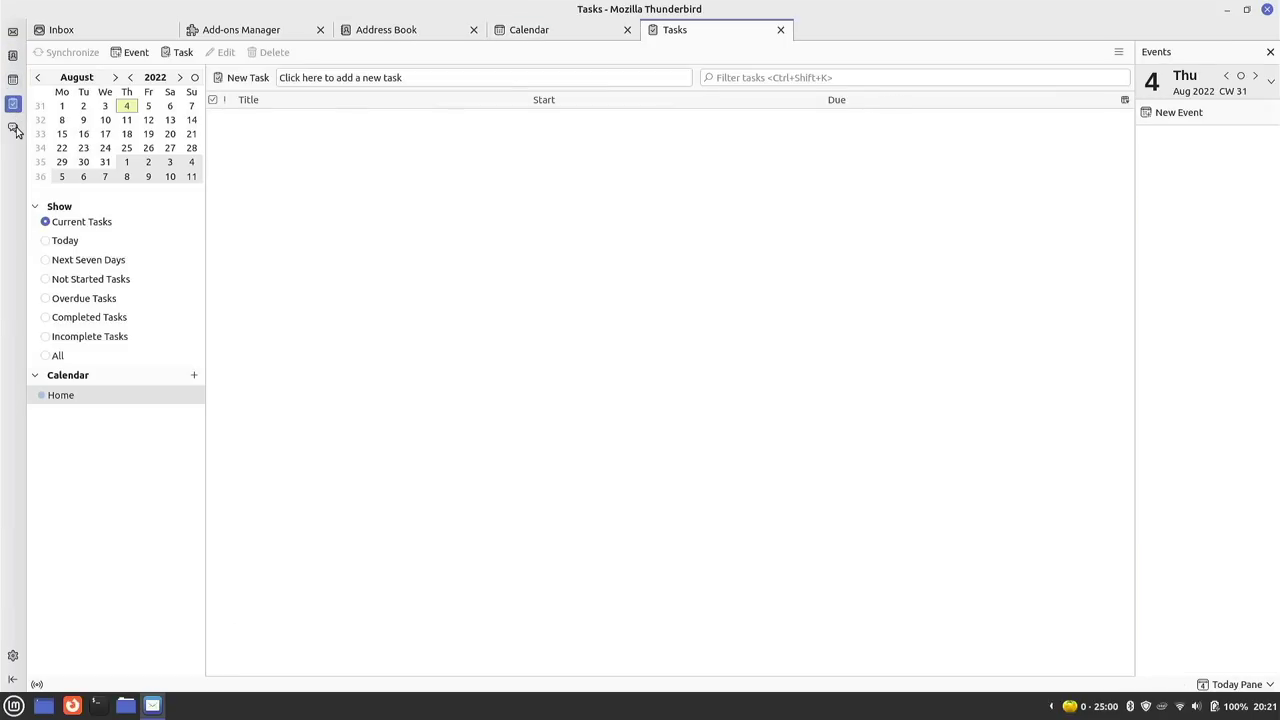
click(14, 132)
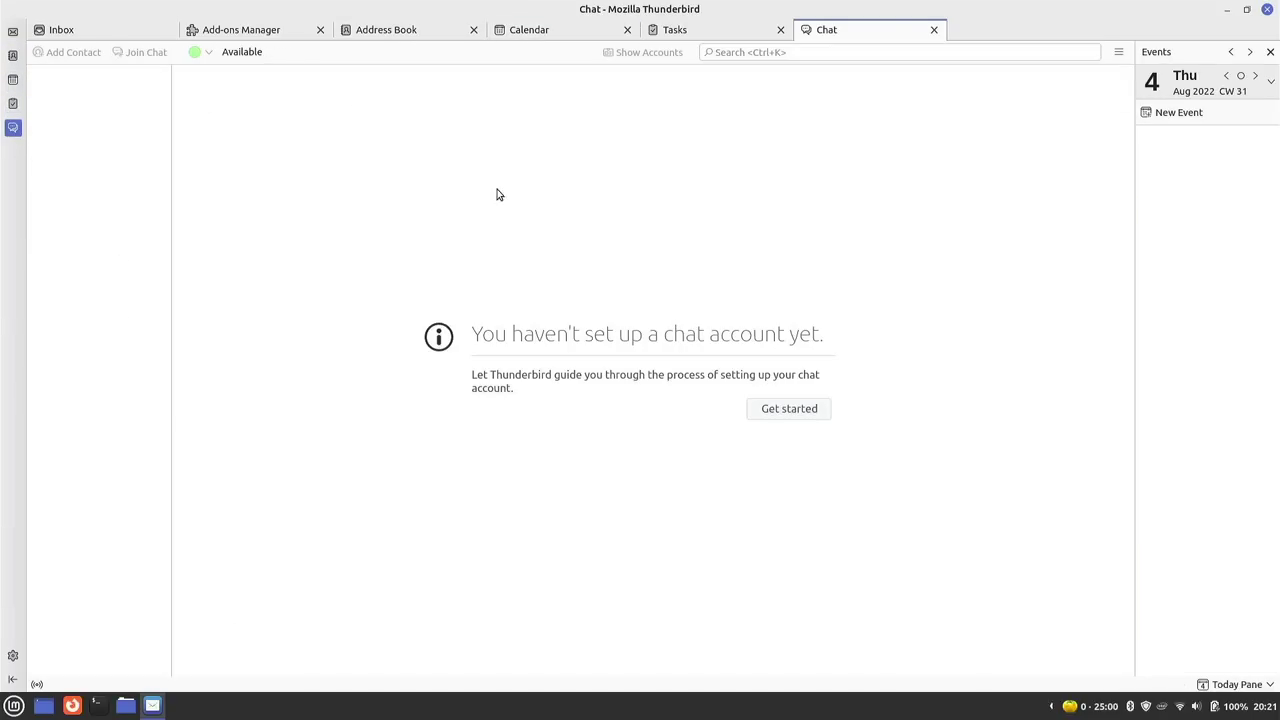
Step: Add a contact to the Personal Address Book with the person's first name, last name and e-mail address, and save it
click(400, 33)
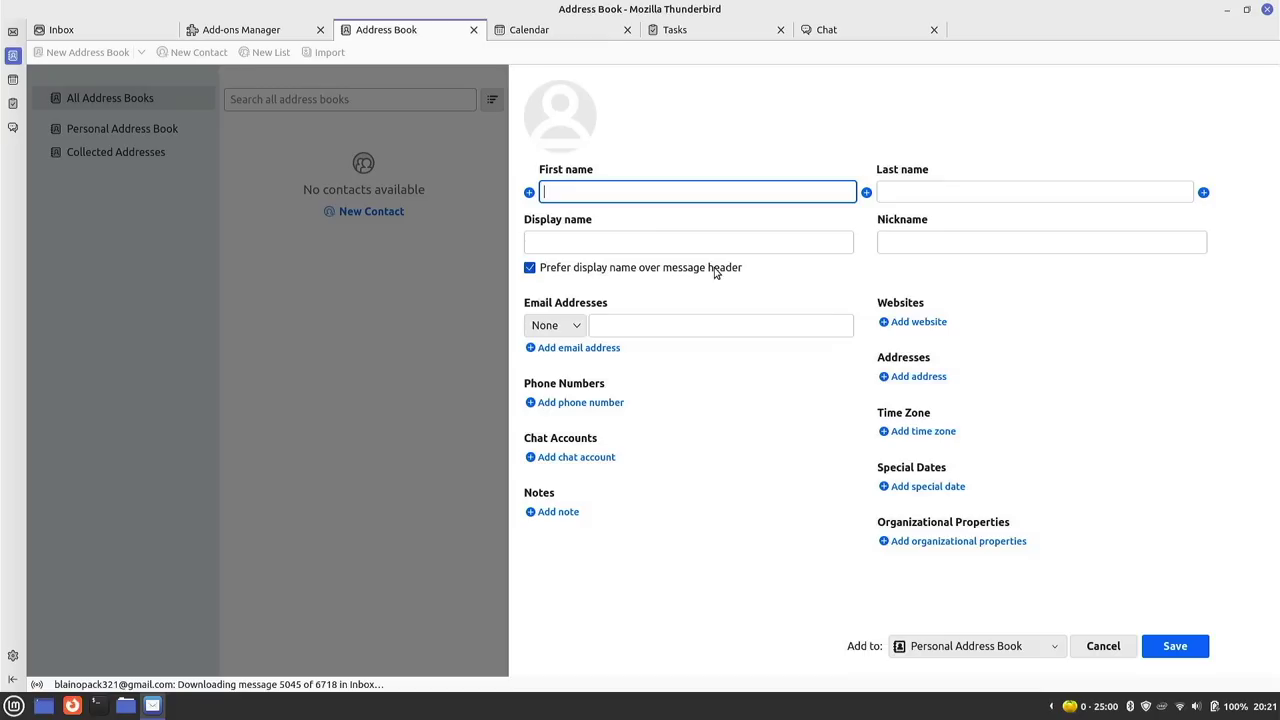
click(198, 52)
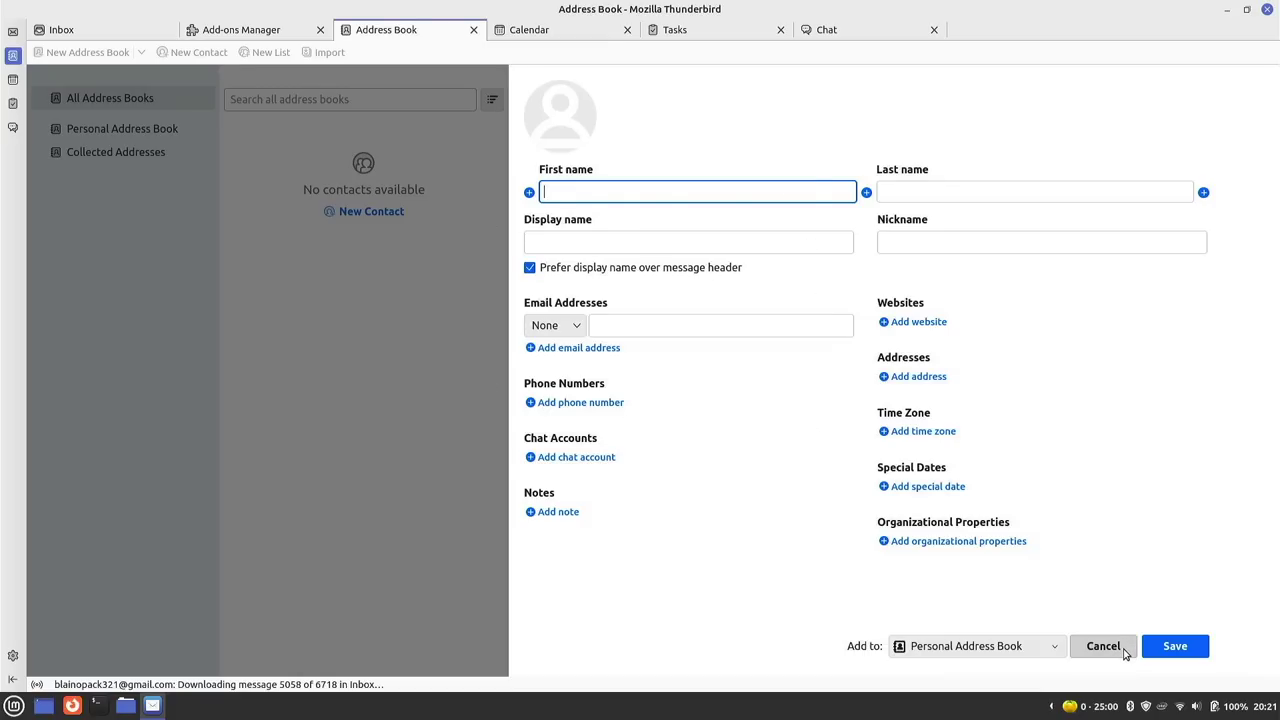
click(1124, 652)
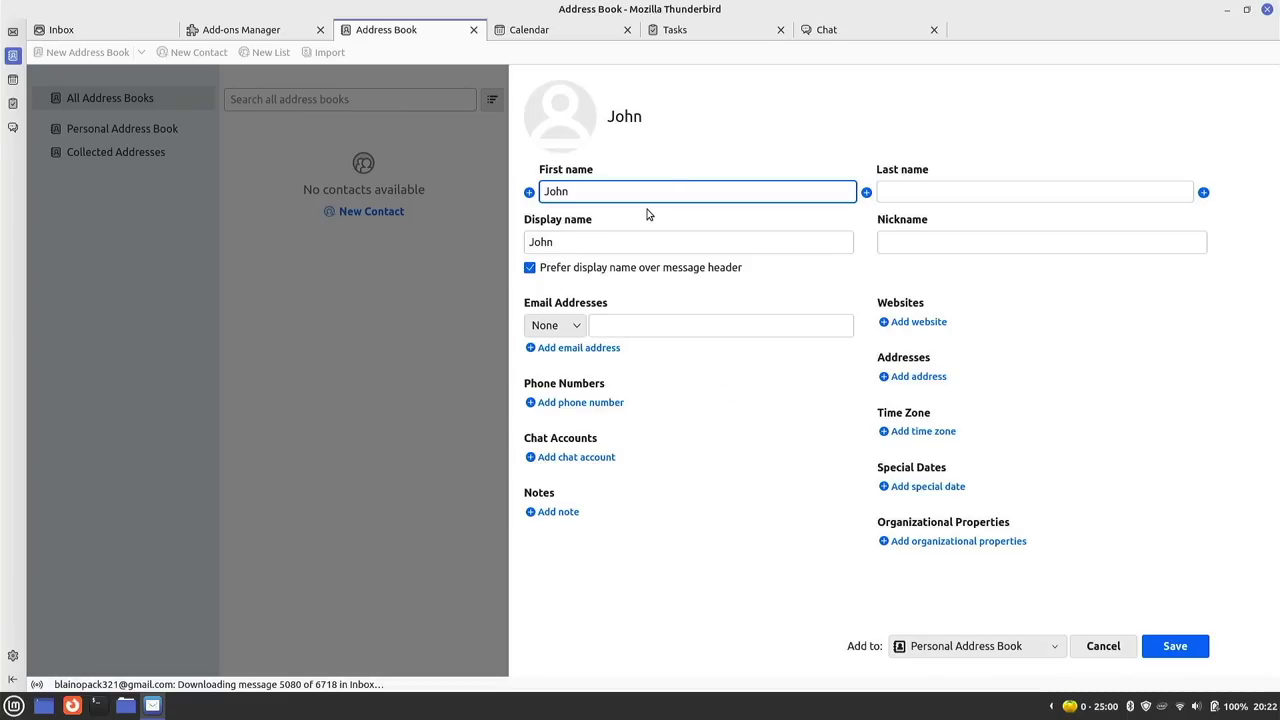
key(Tab)
key(Tab)
text(Smith)
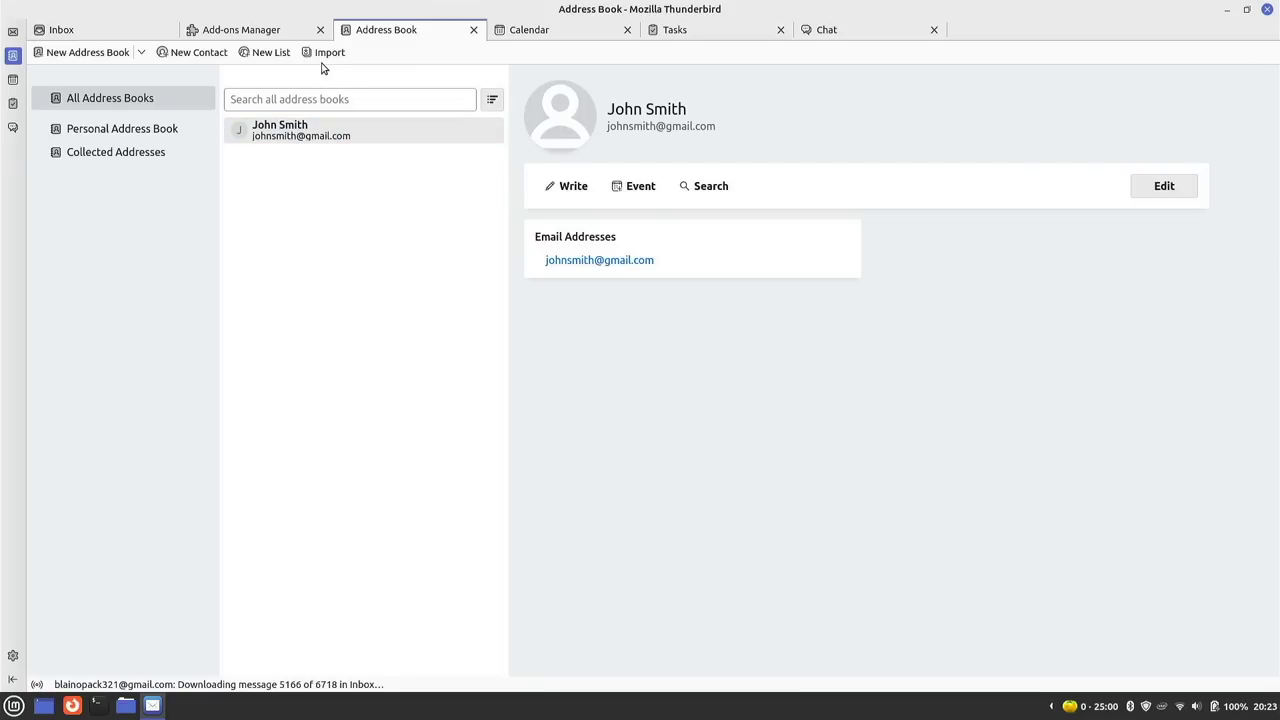
Step: View the file formats offered for importing an address book, and return to the inbox
click(125, 32)
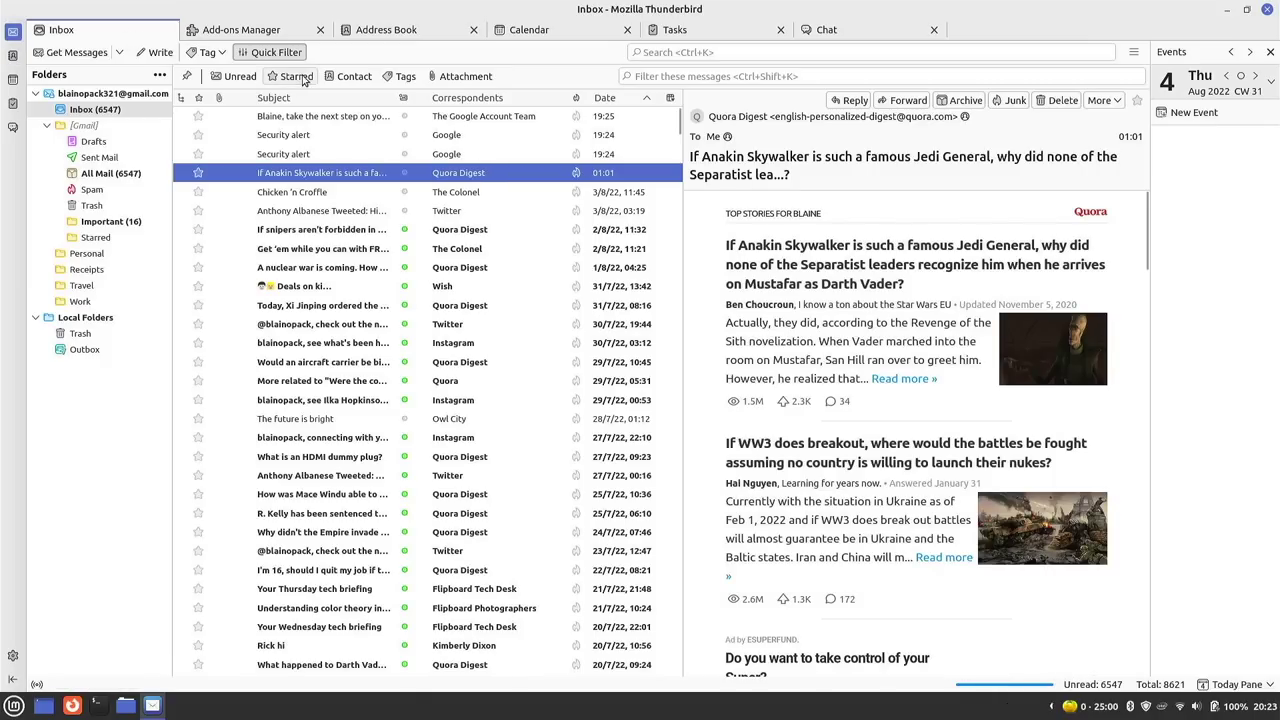
click(385, 30)
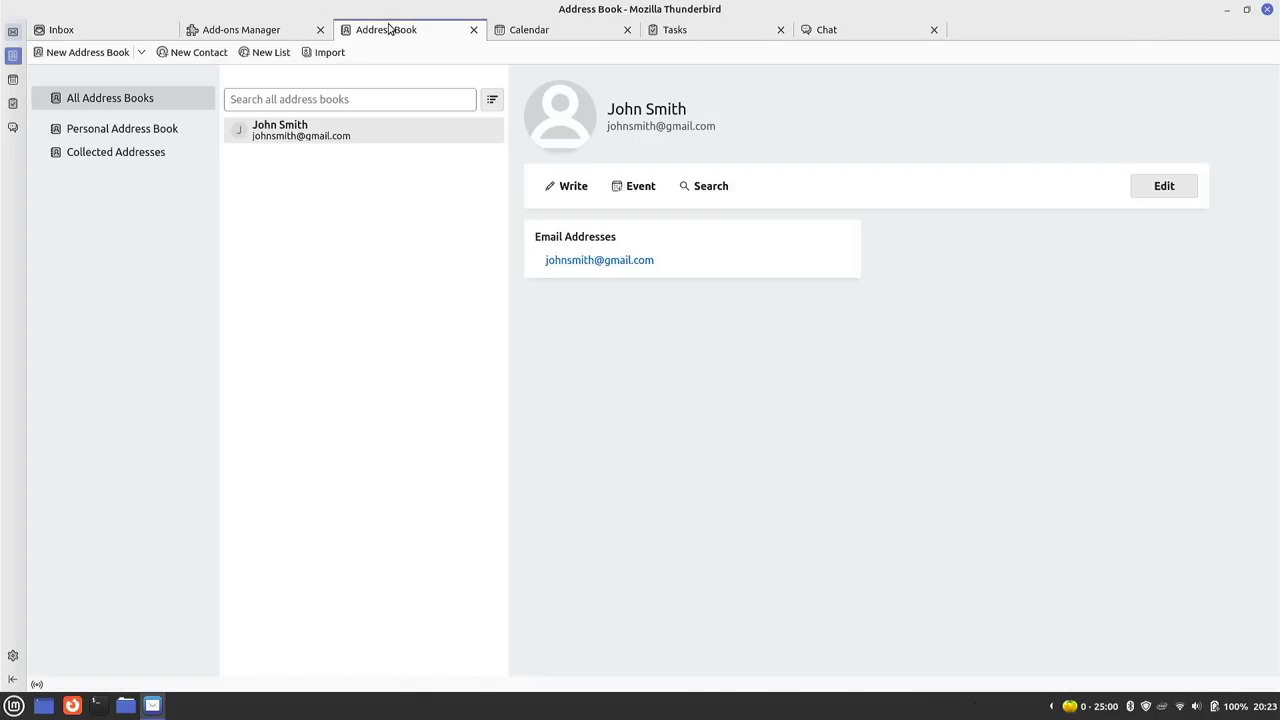
click(341, 51)
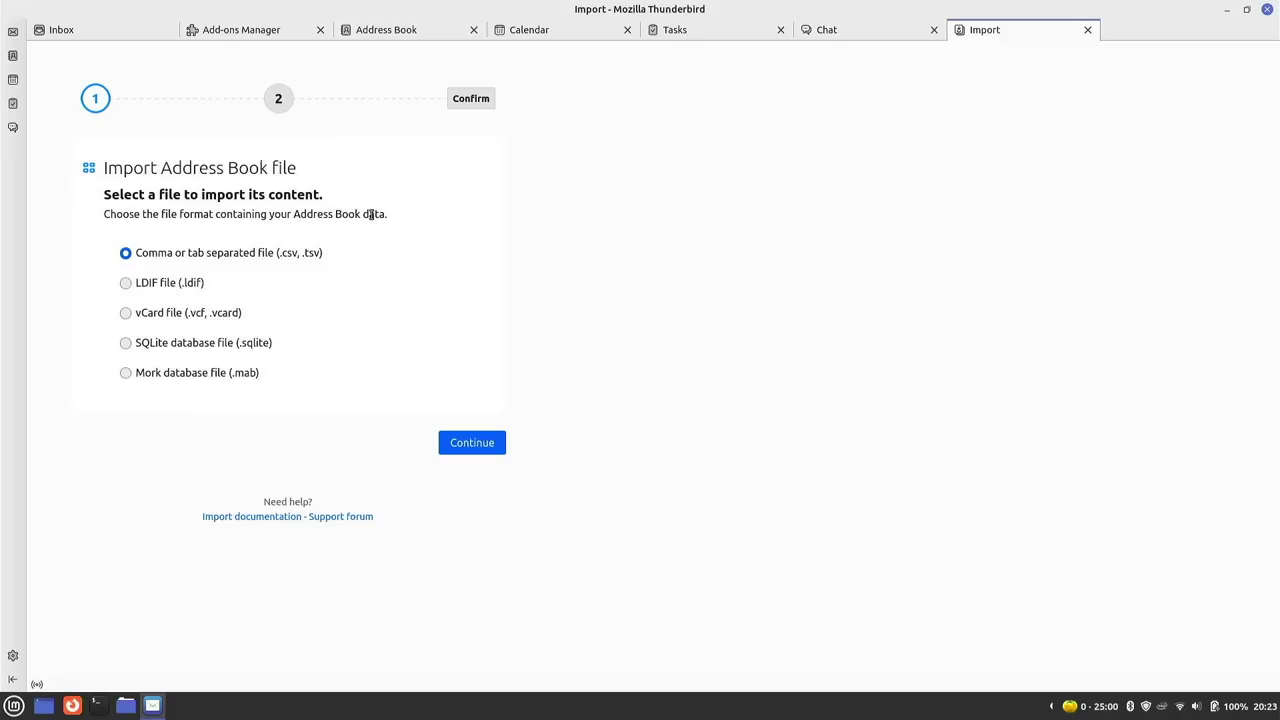
click(10, 33)
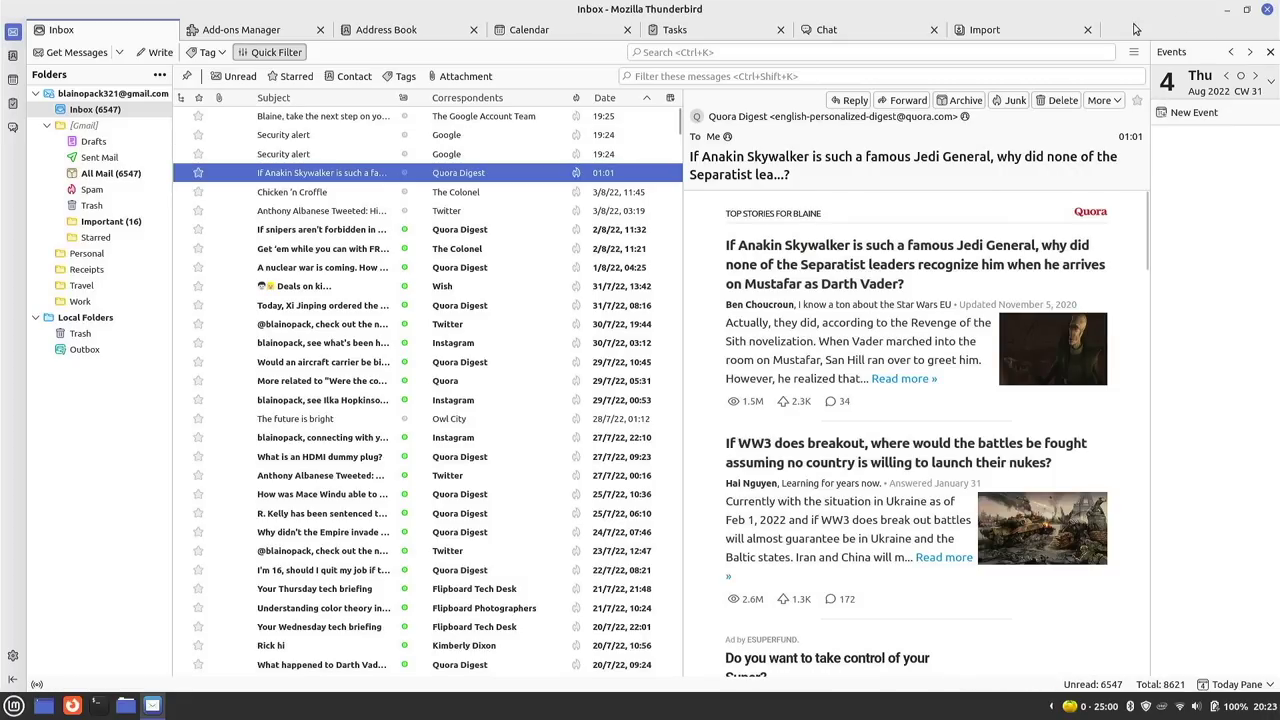
Step: View the sources offered by the general Import Tool for settings and data, and return to the inbox
click(1133, 52)
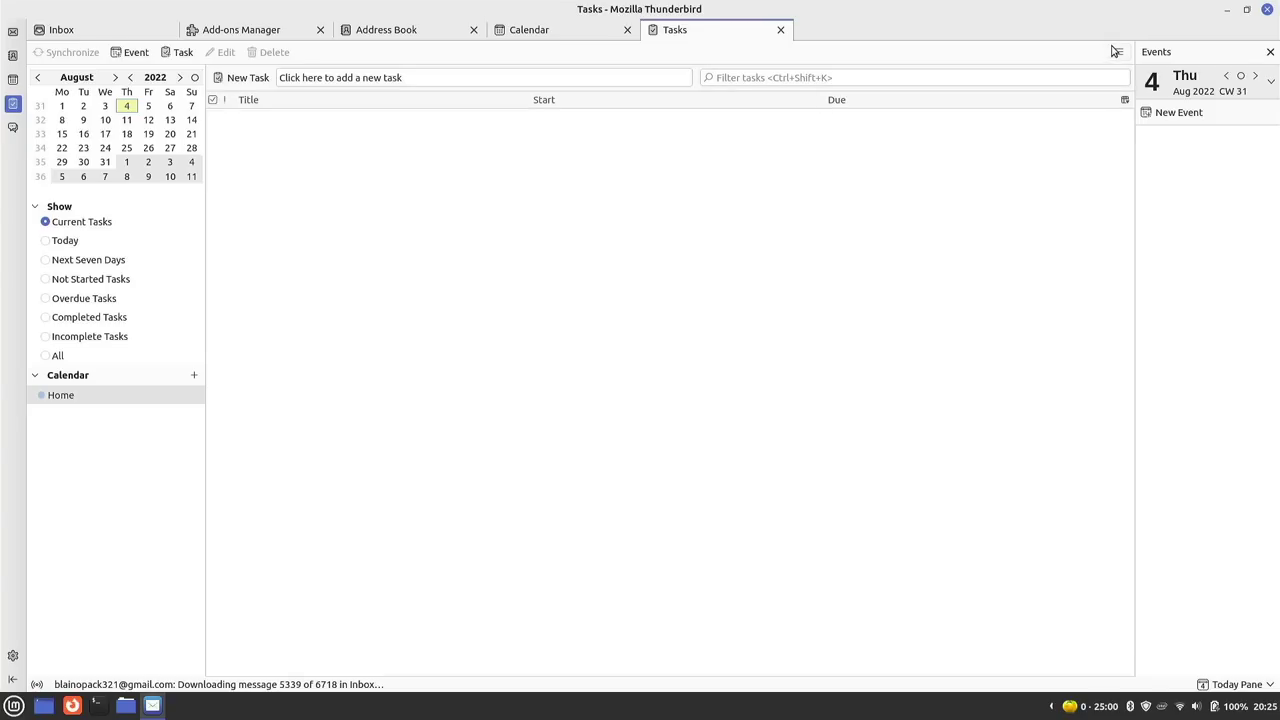
click(1118, 51)
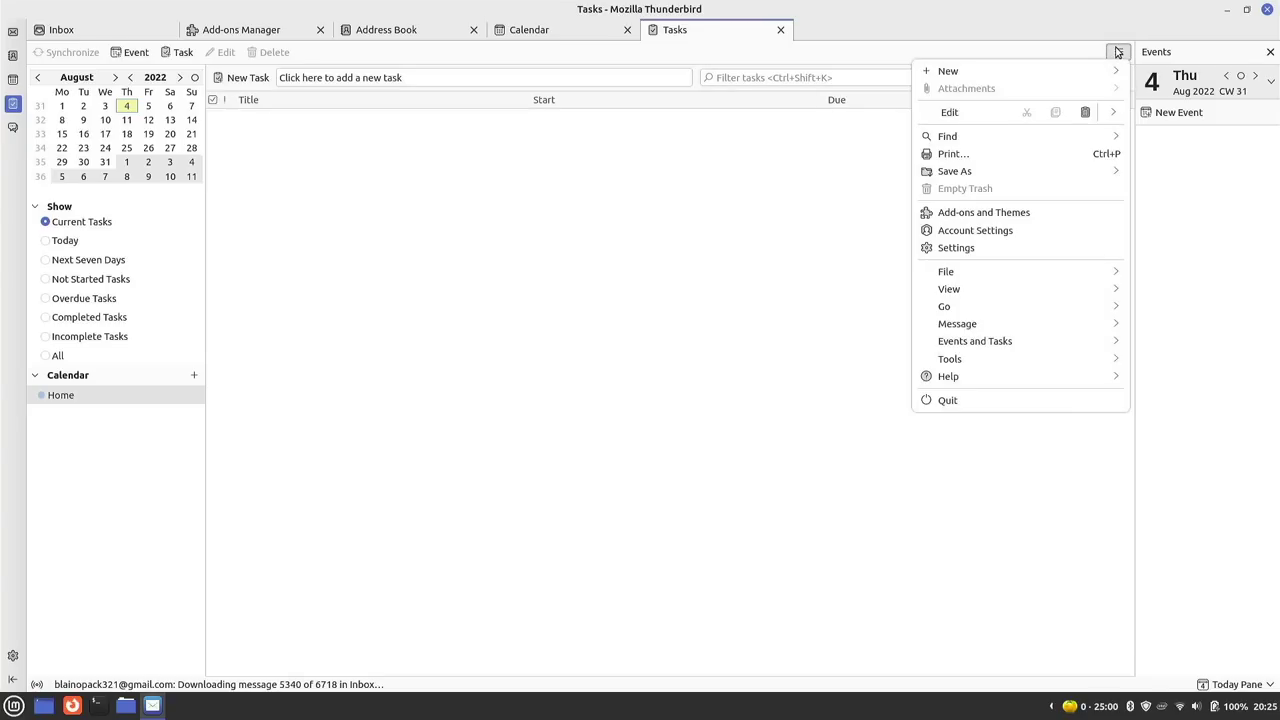
click(950, 358)
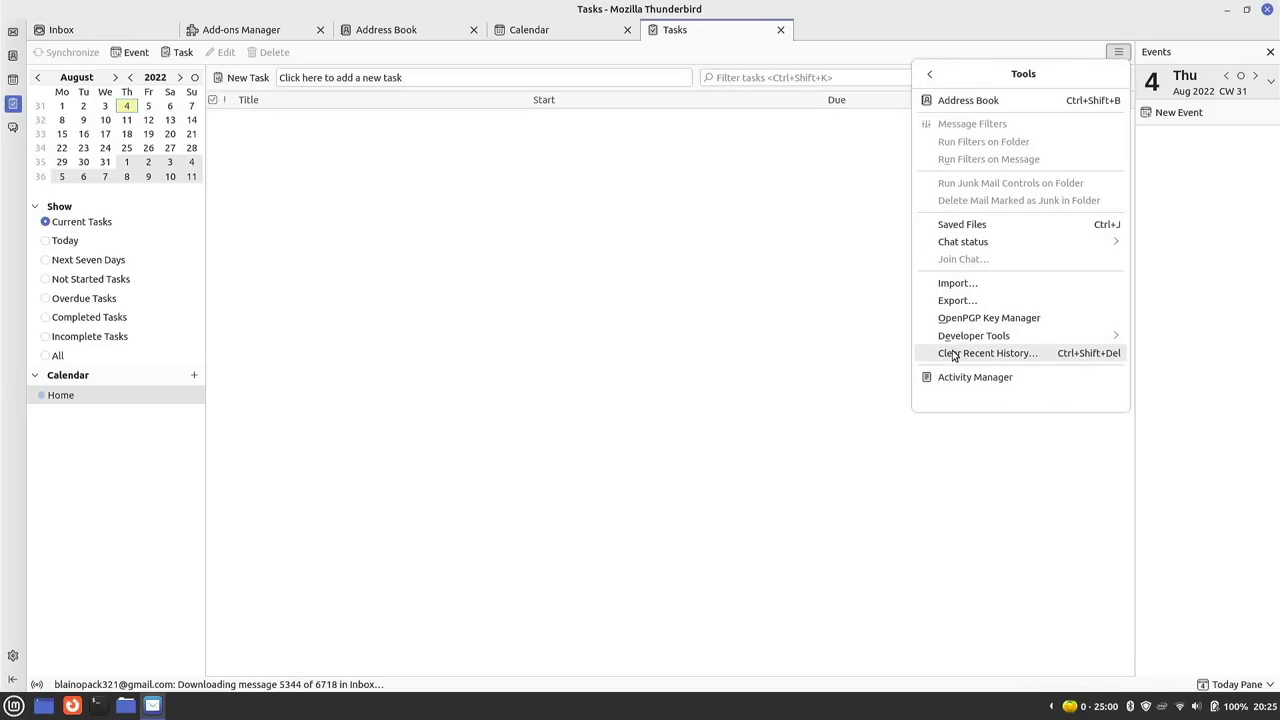
click(955, 285)
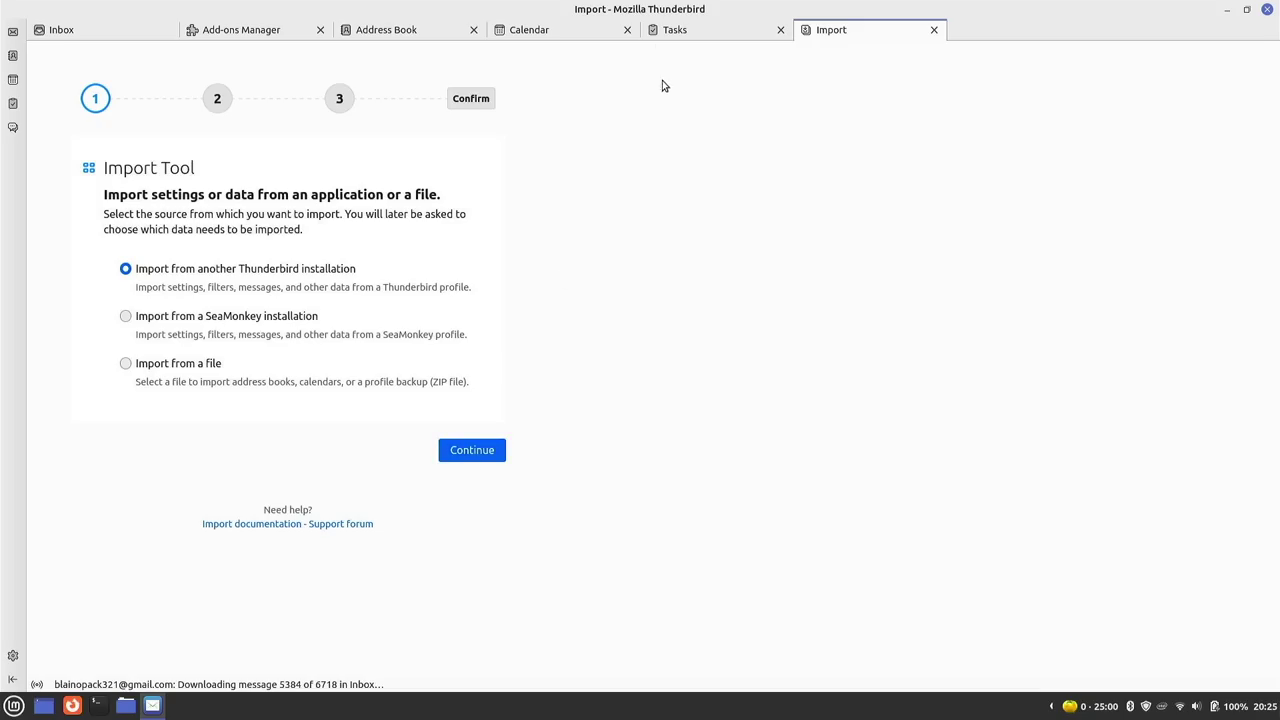
click(134, 28)
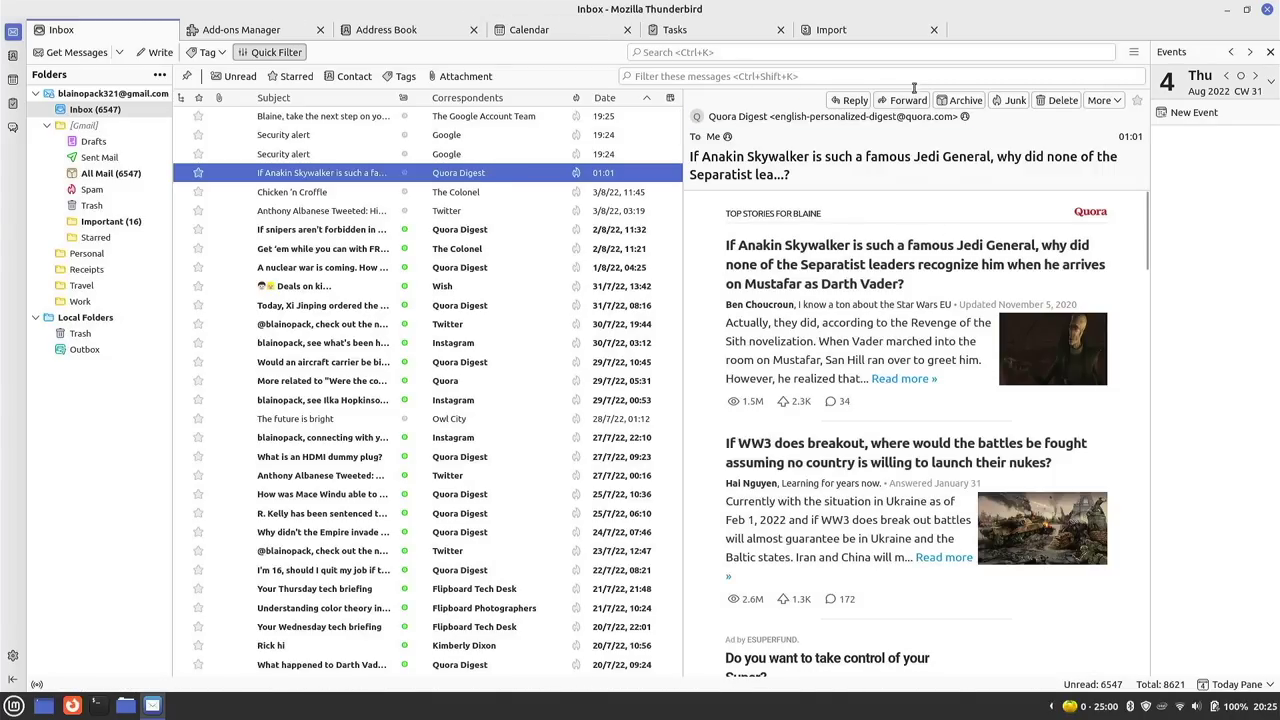
Step: In the message header settings, disable the sender's profile picture, the hiding of the labels column and the large subject
click(1105, 101)
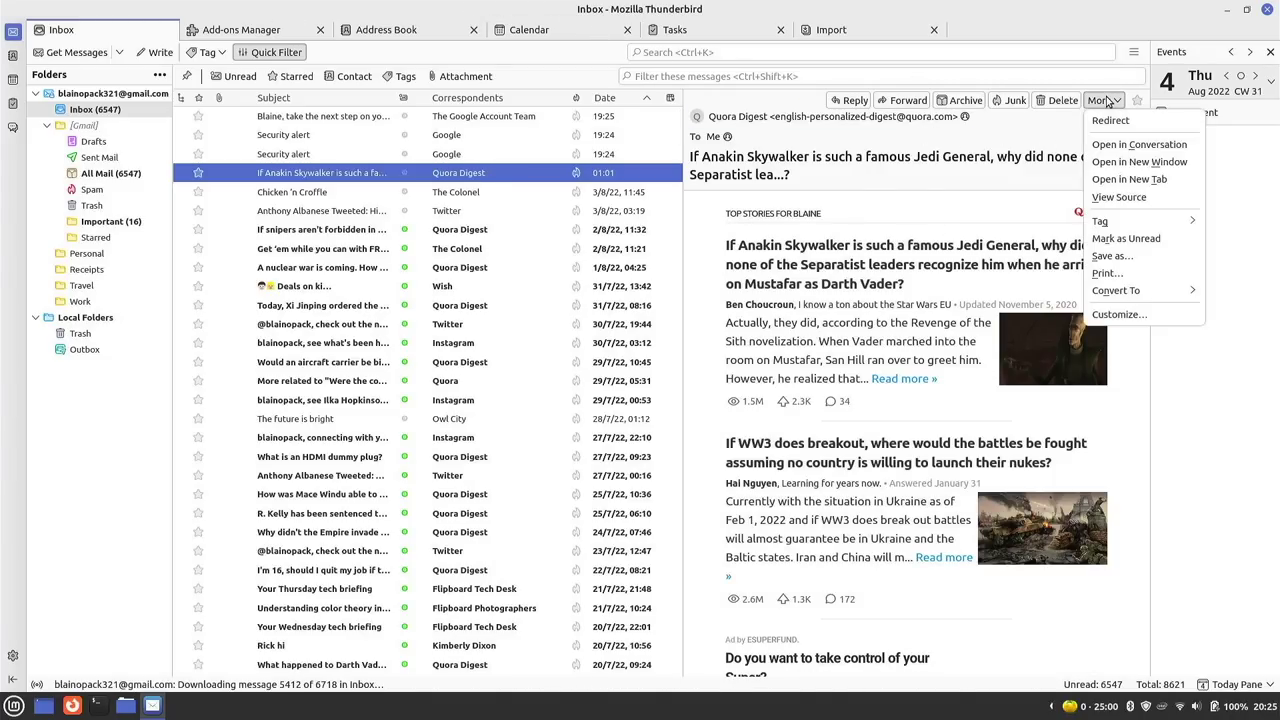
click(1105, 101)
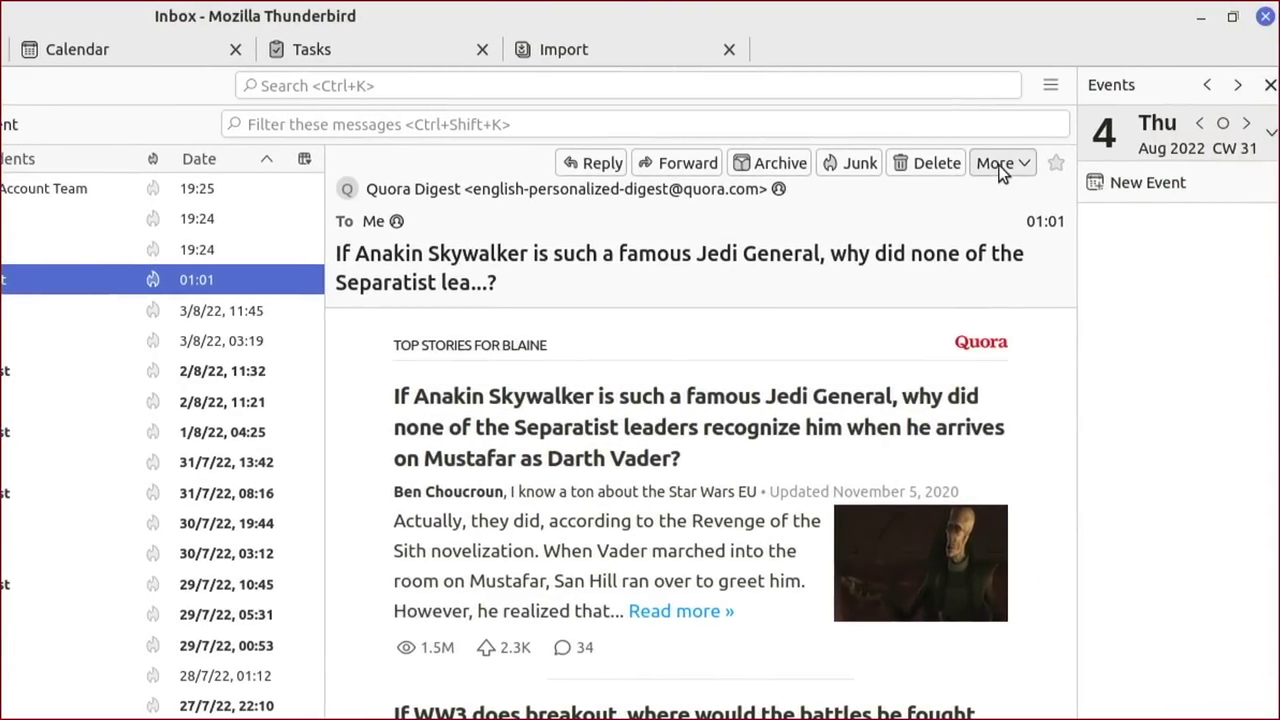
click(1018, 163)
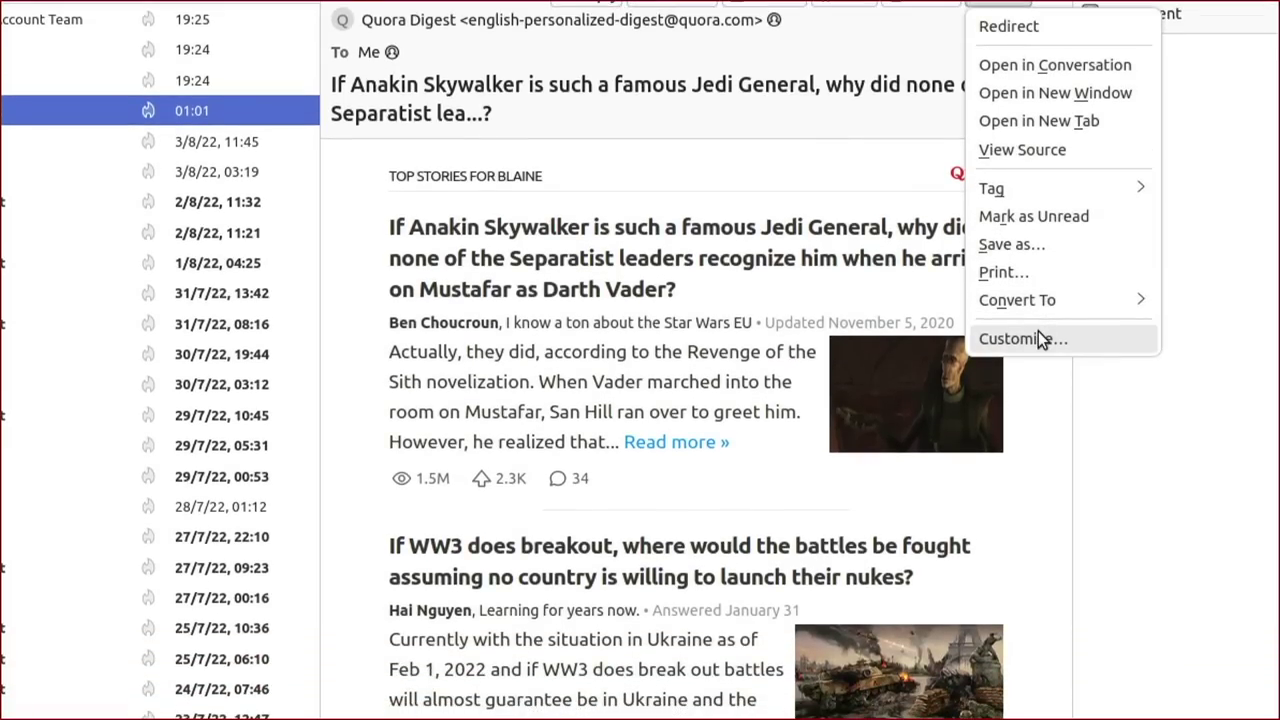
click(1038, 336)
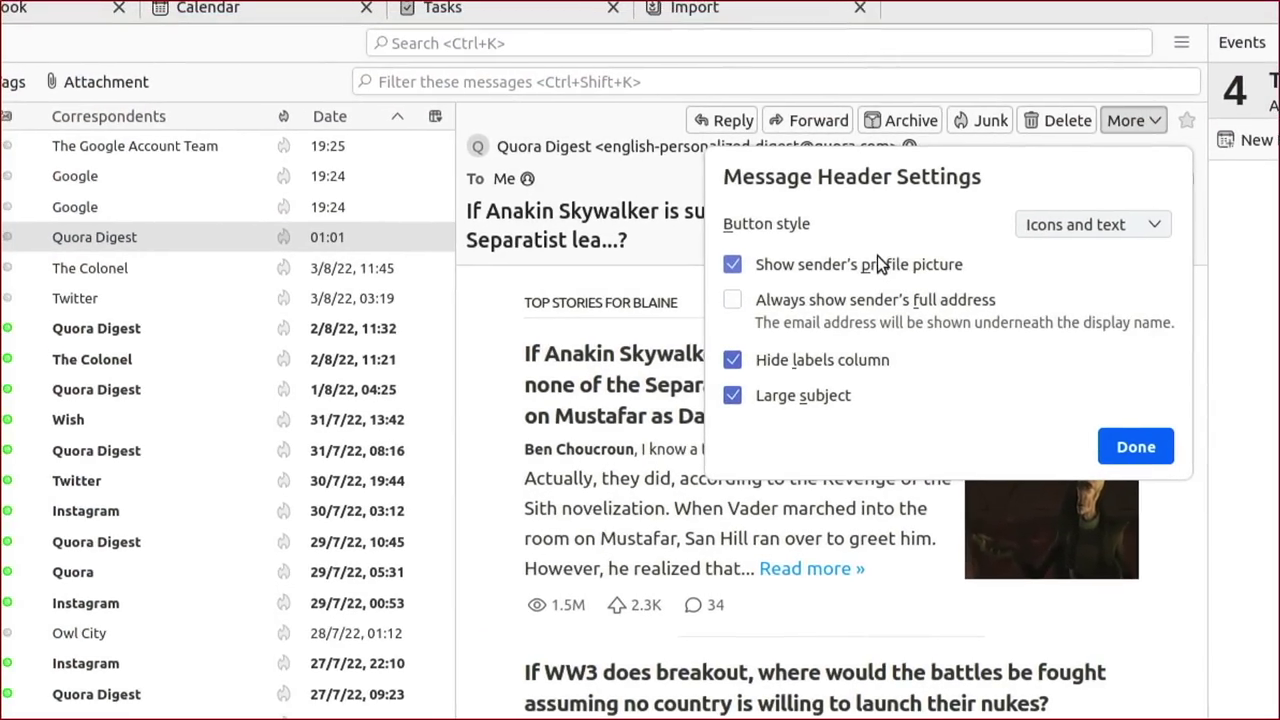
click(871, 262)
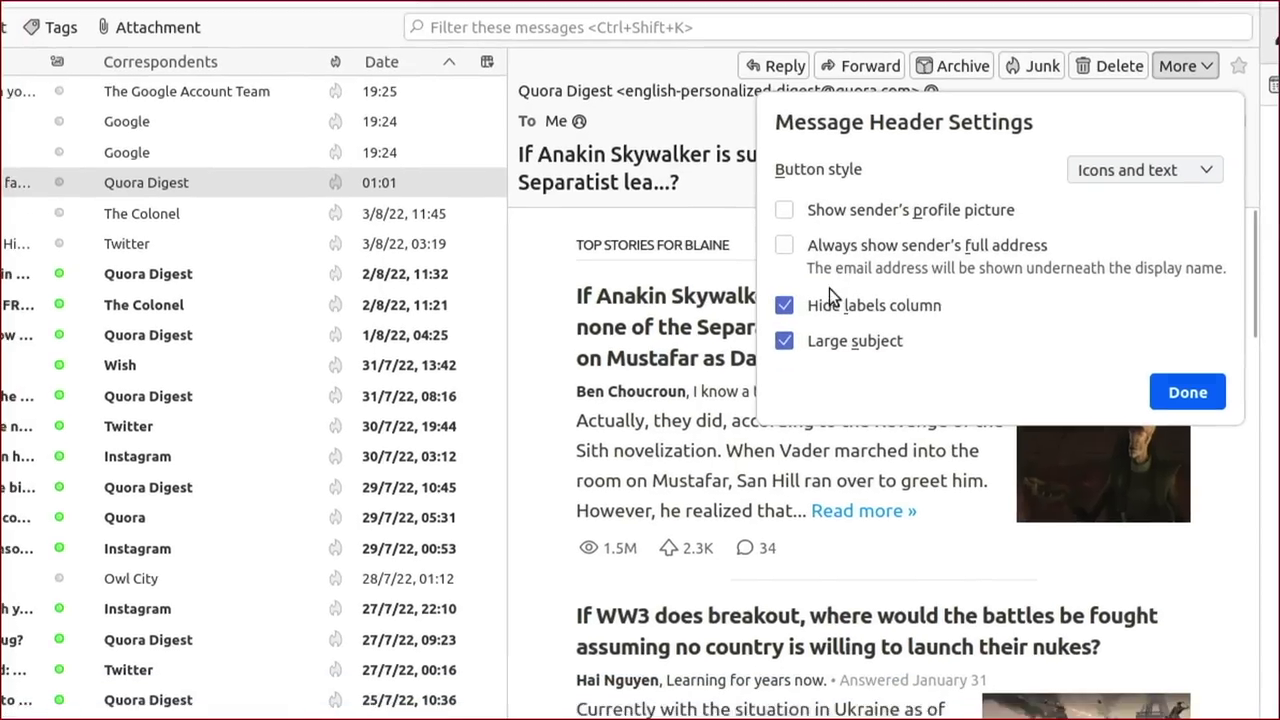
click(829, 355)
click(826, 315)
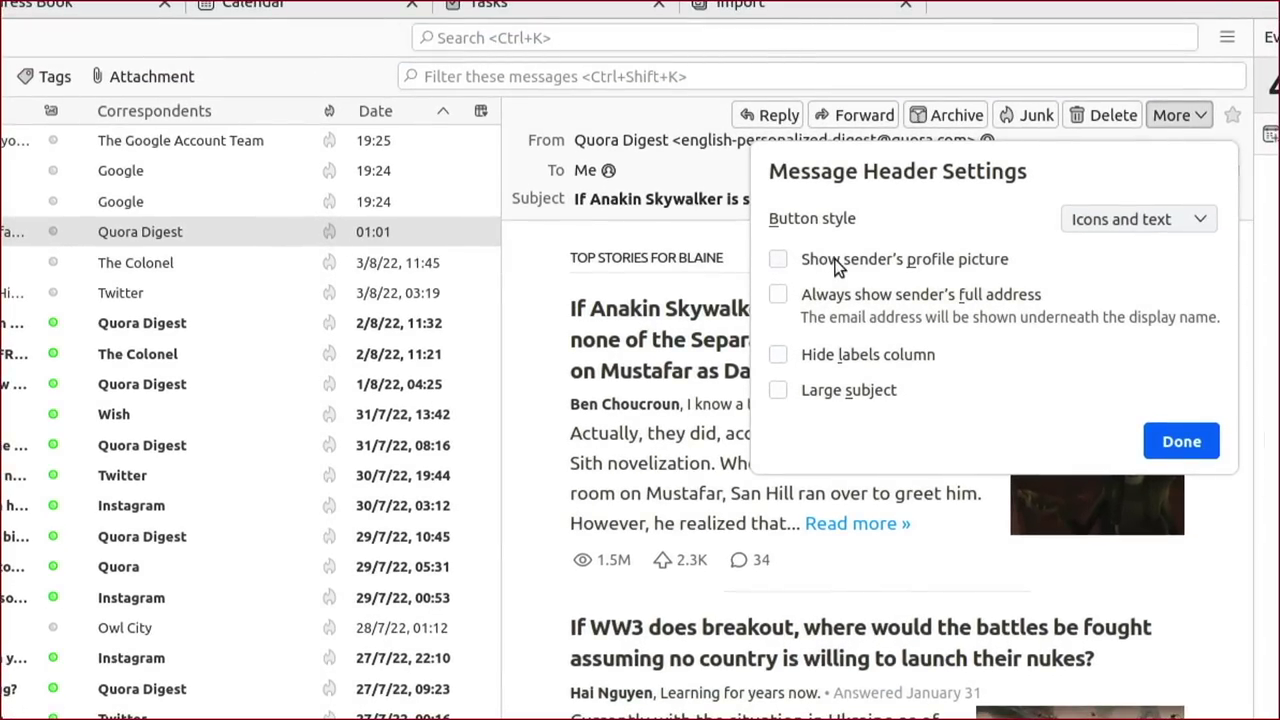
Step: In the message header settings, enable the sender's profile picture, the hiding of the labels column and the large subject, and confirm
click(834, 260)
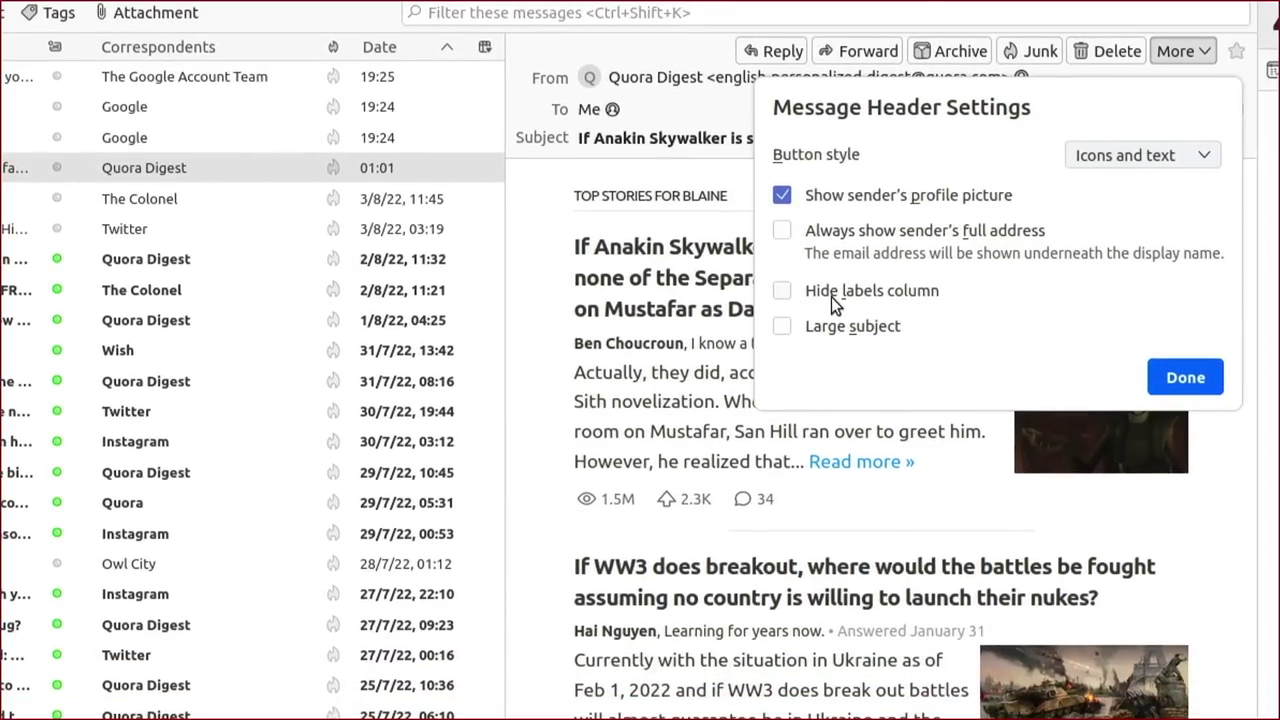
click(831, 340)
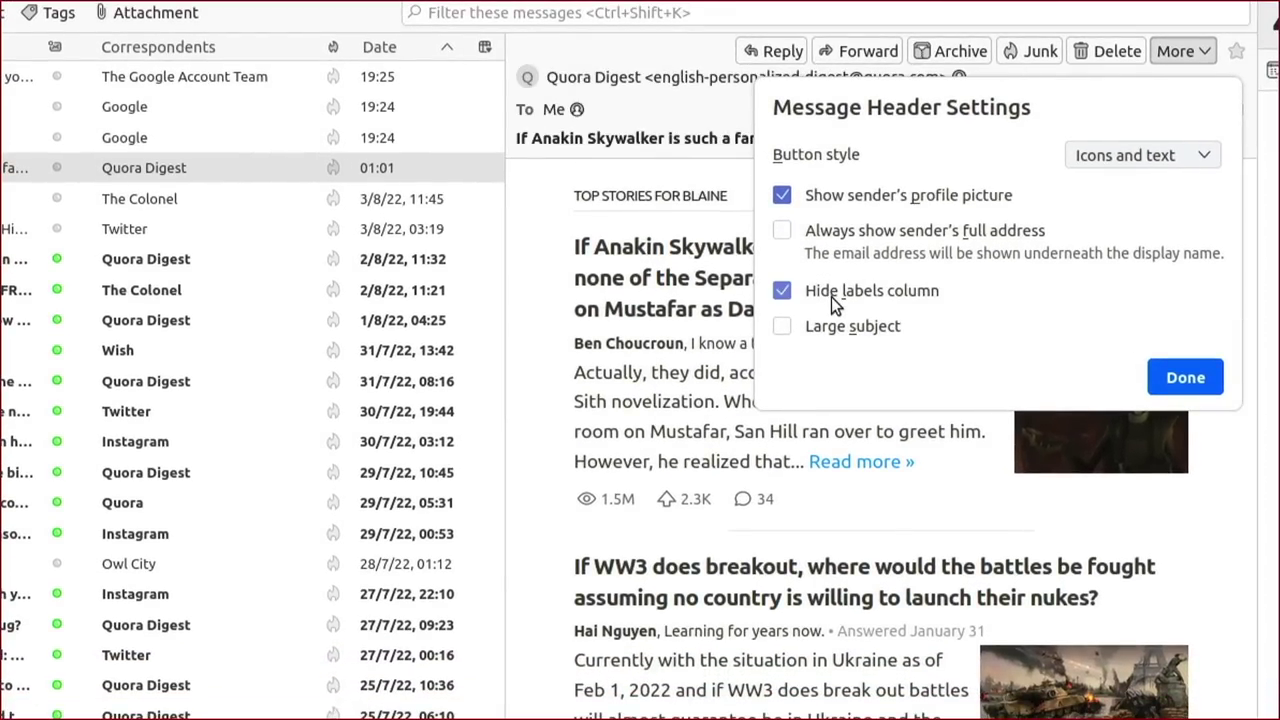
click(830, 312)
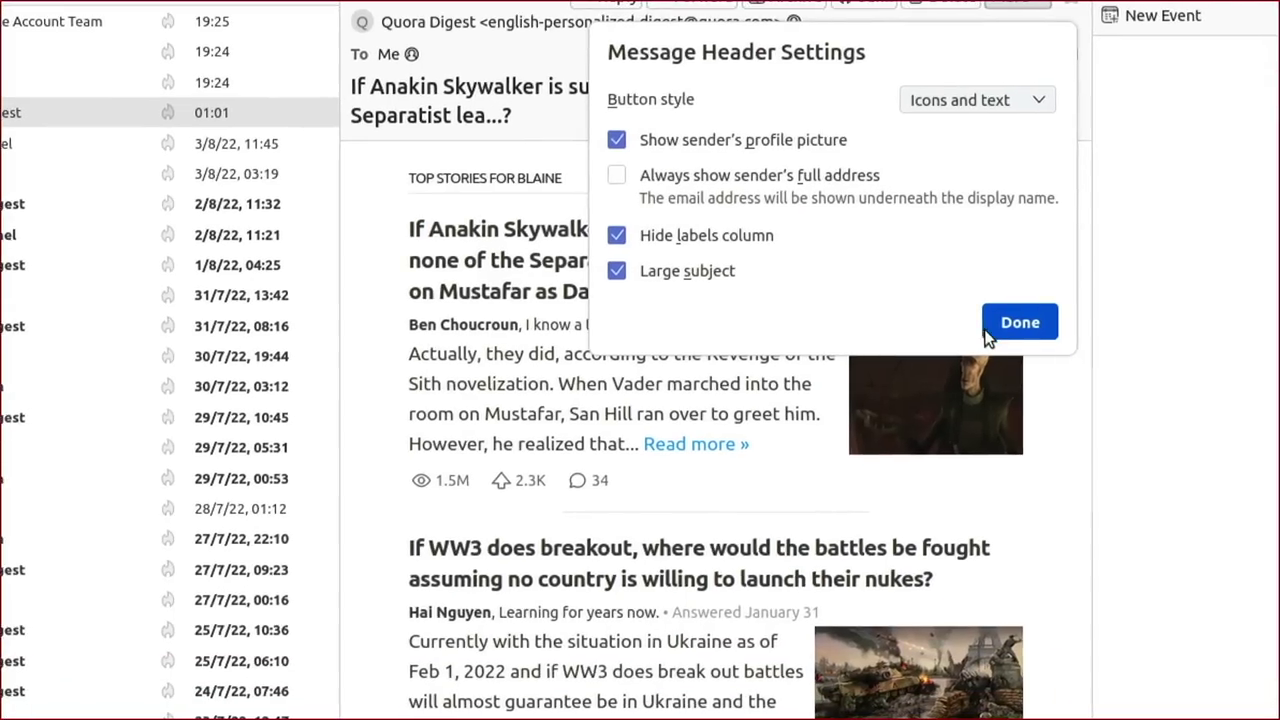
click(1218, 432)
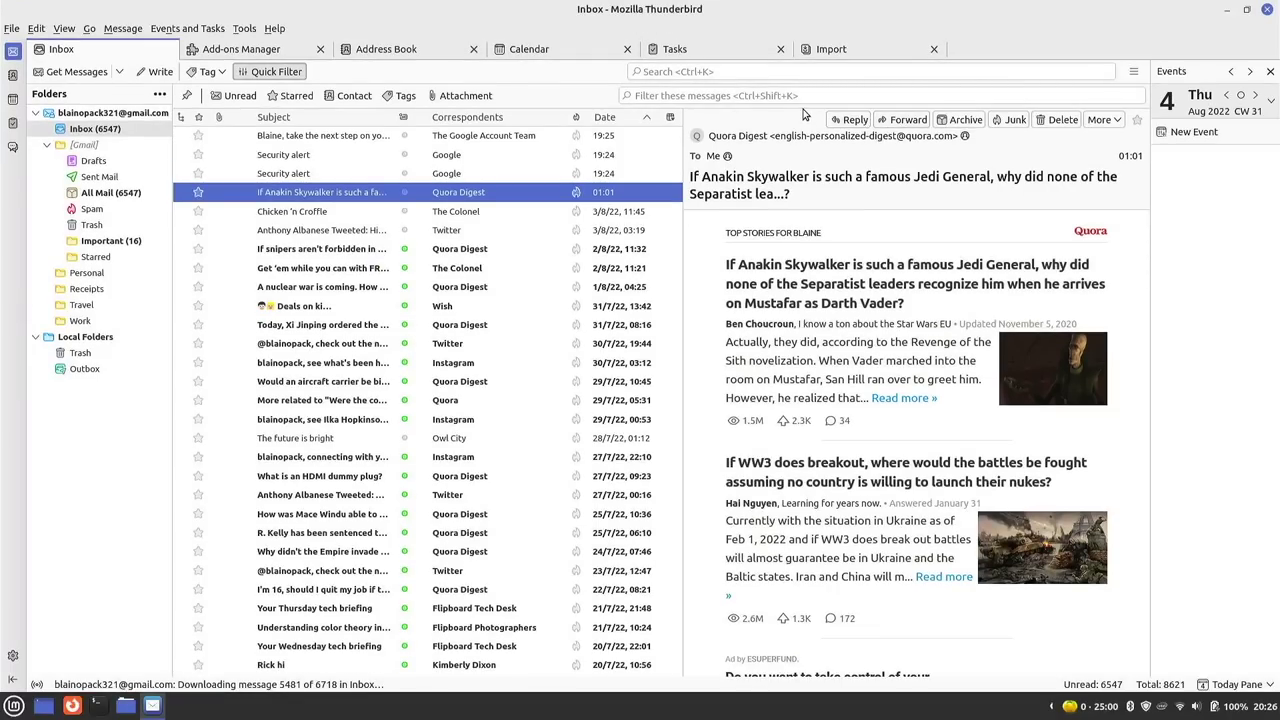
click(849, 122)
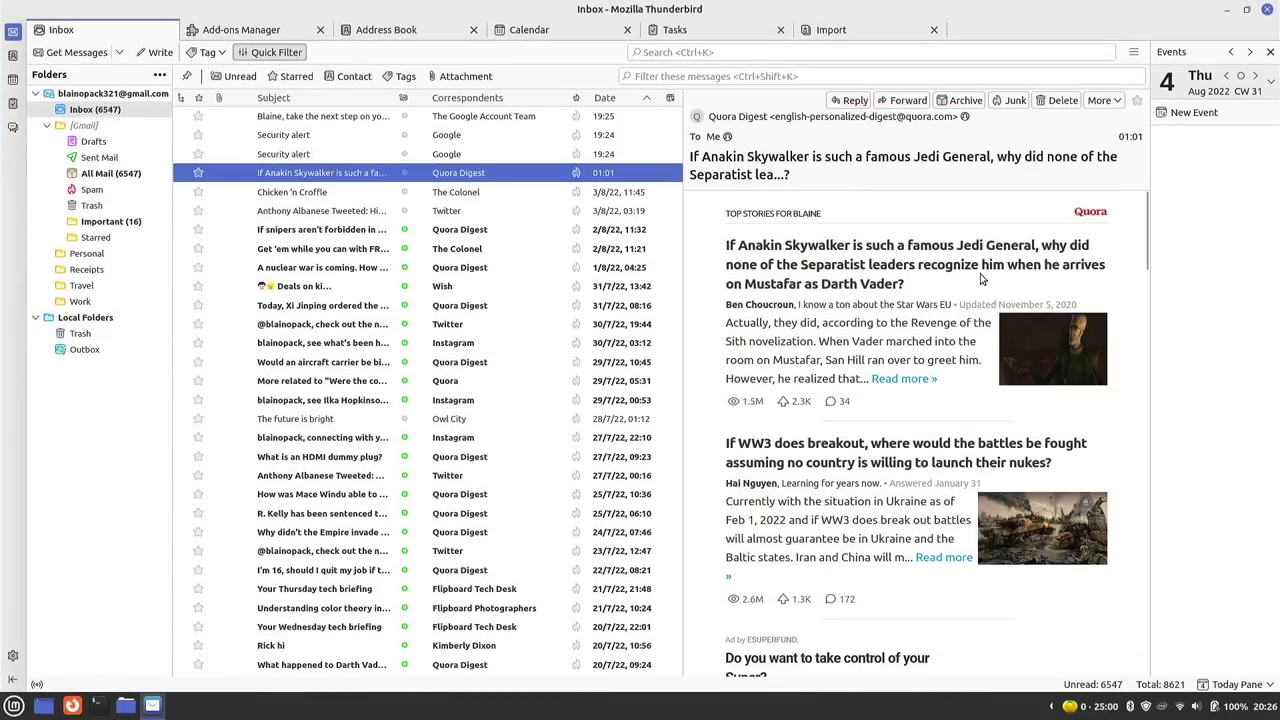
Step: View the Privacy & Security settings, from mail and web content through passwords and junk to data collection
scroll(1030, 260, down, 10)
click(1133, 52)
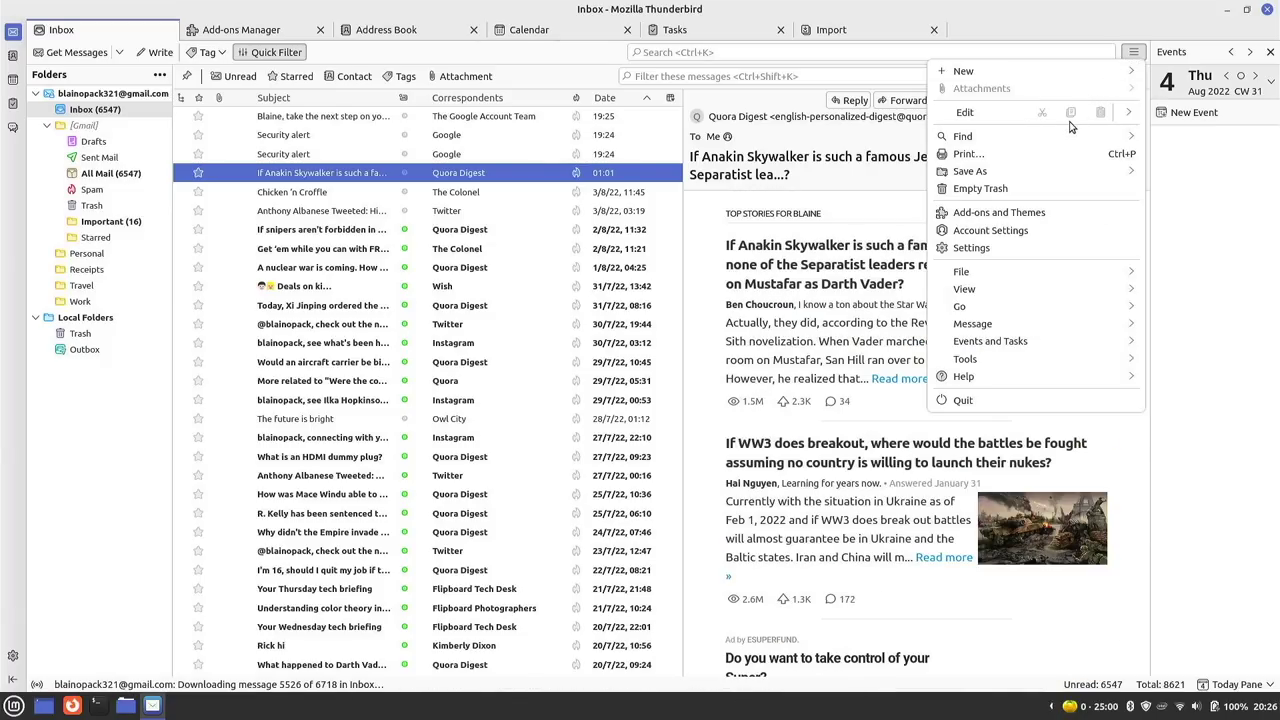
click(971, 248)
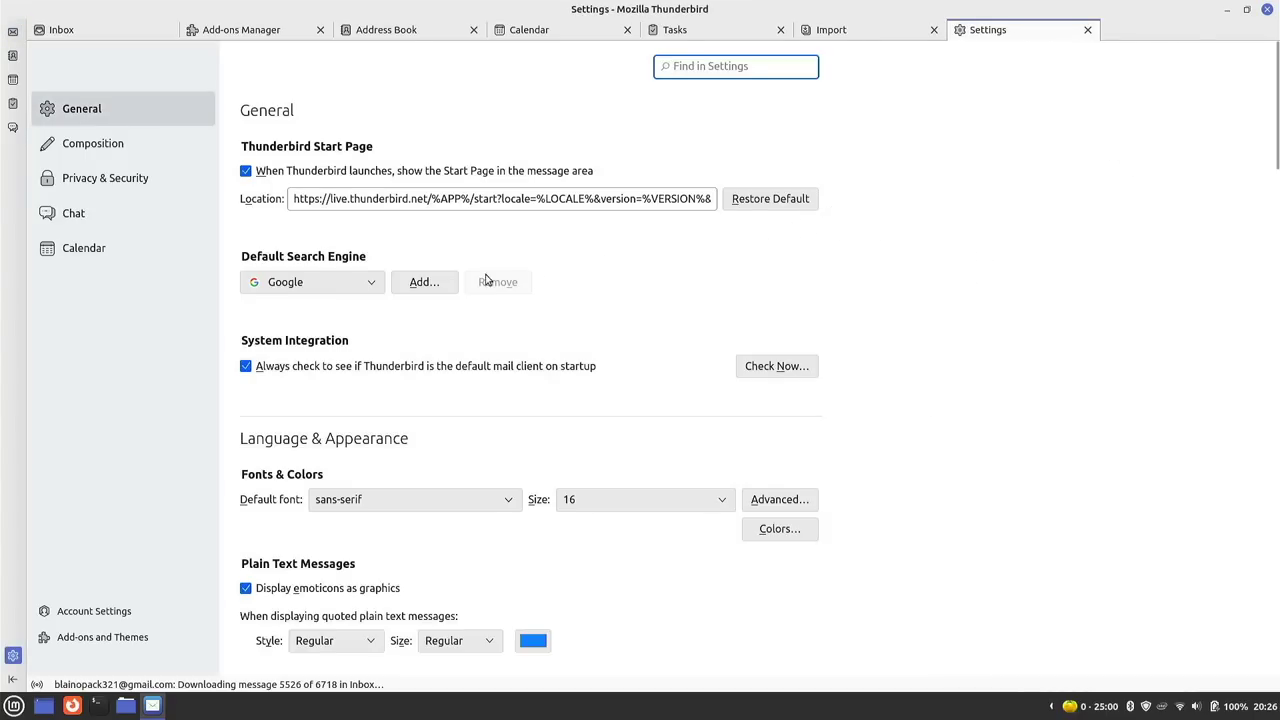
click(122, 188)
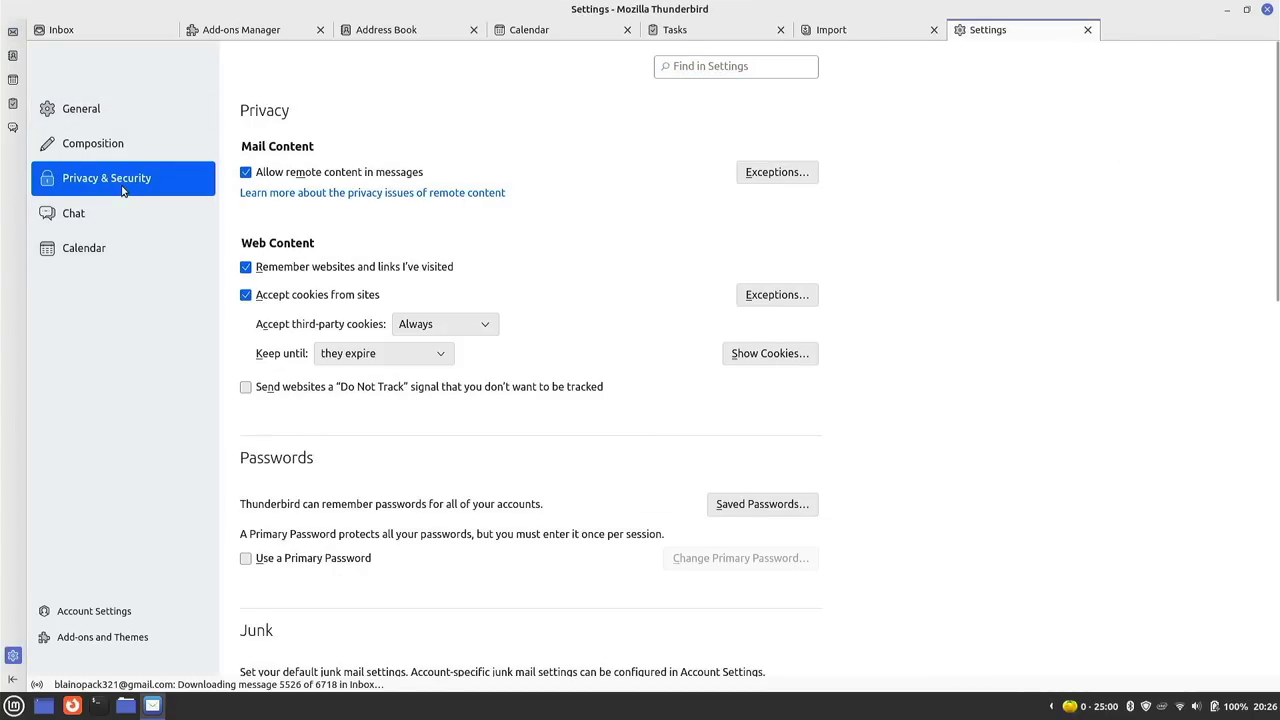
scroll(437, 417, down, 5)
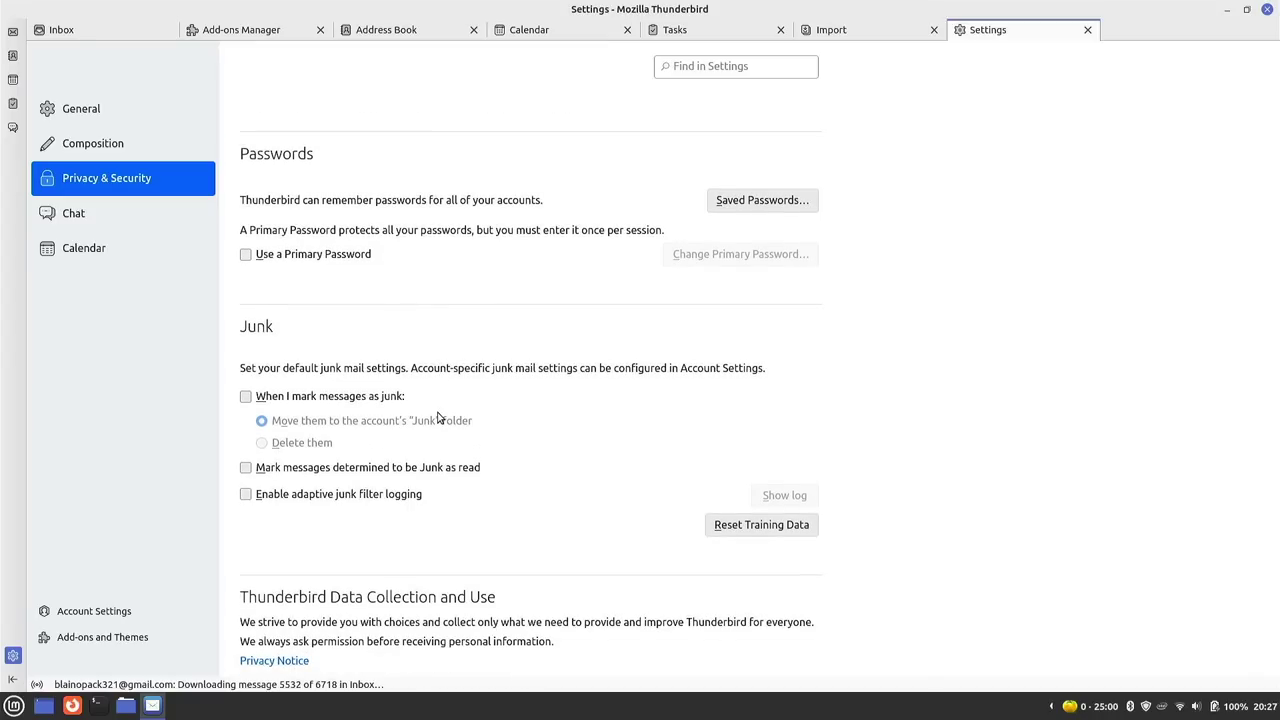
scroll(502, 408, up, 5)
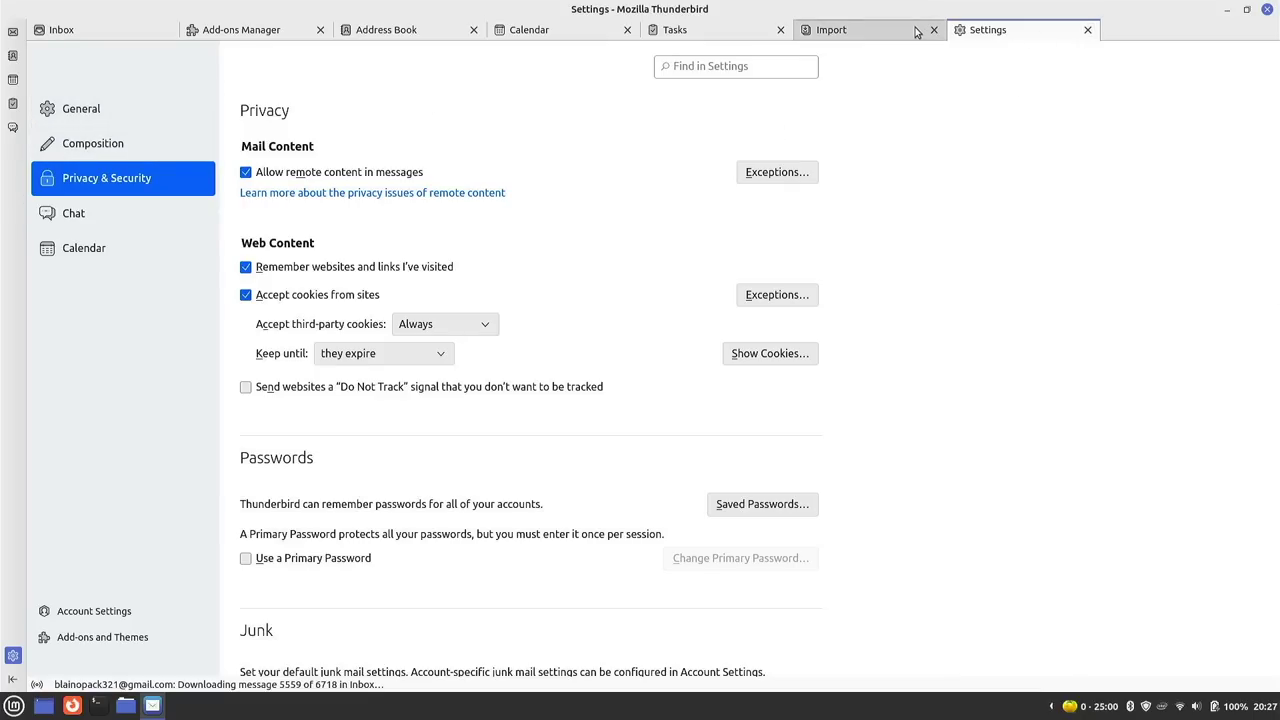
Step: Close the Import Tool page and show the General settings
click(860, 30)
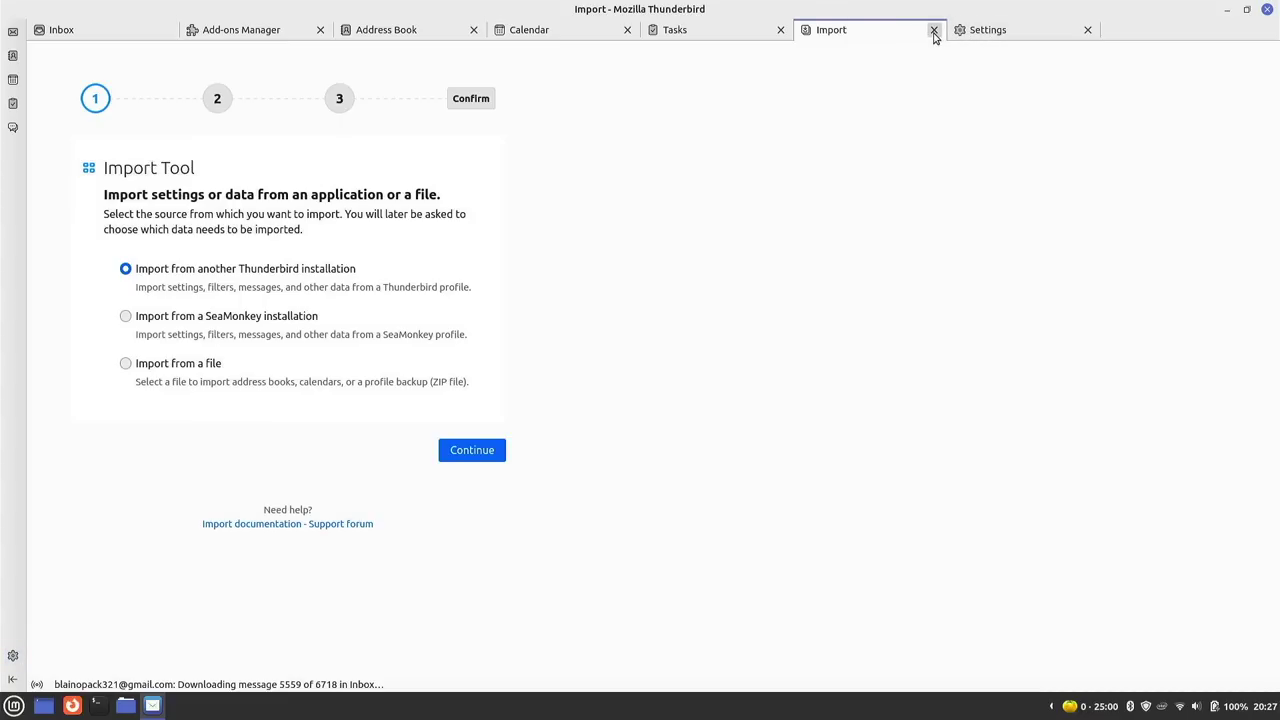
click(934, 30)
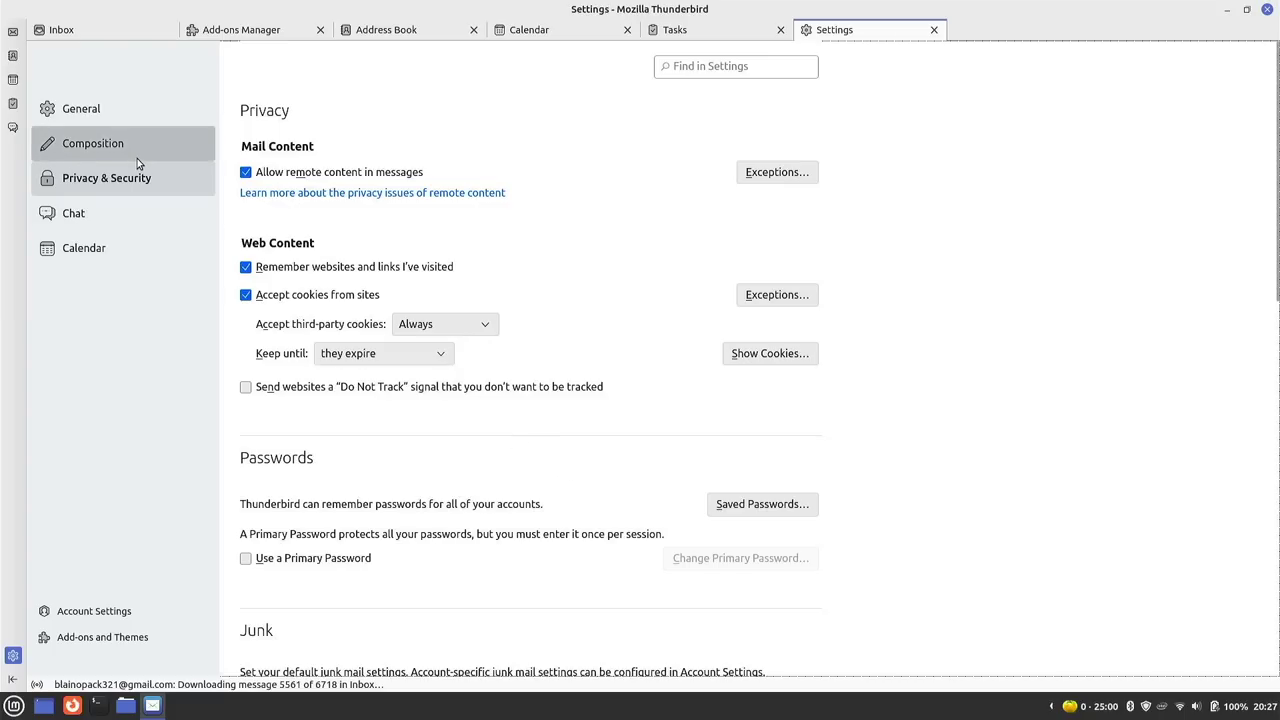
click(122, 118)
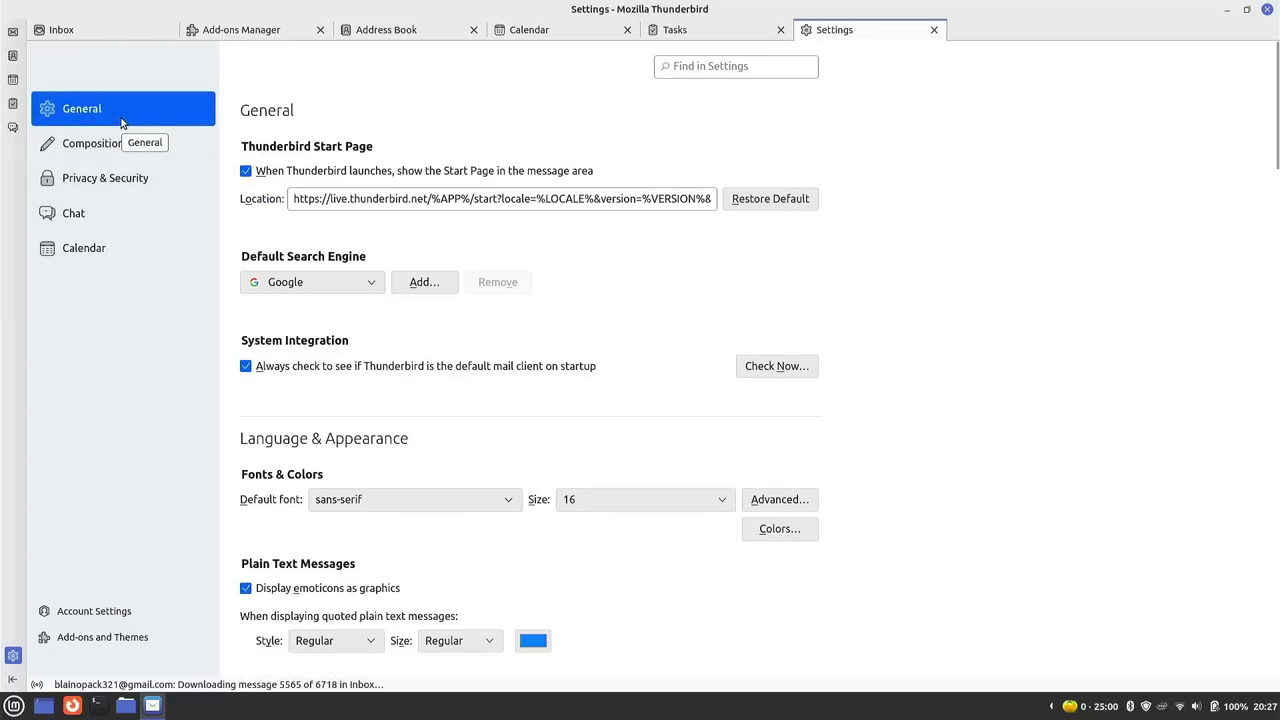
Step: Leave the settings, view the OpenPGP Key Manager and close it
click(933, 30)
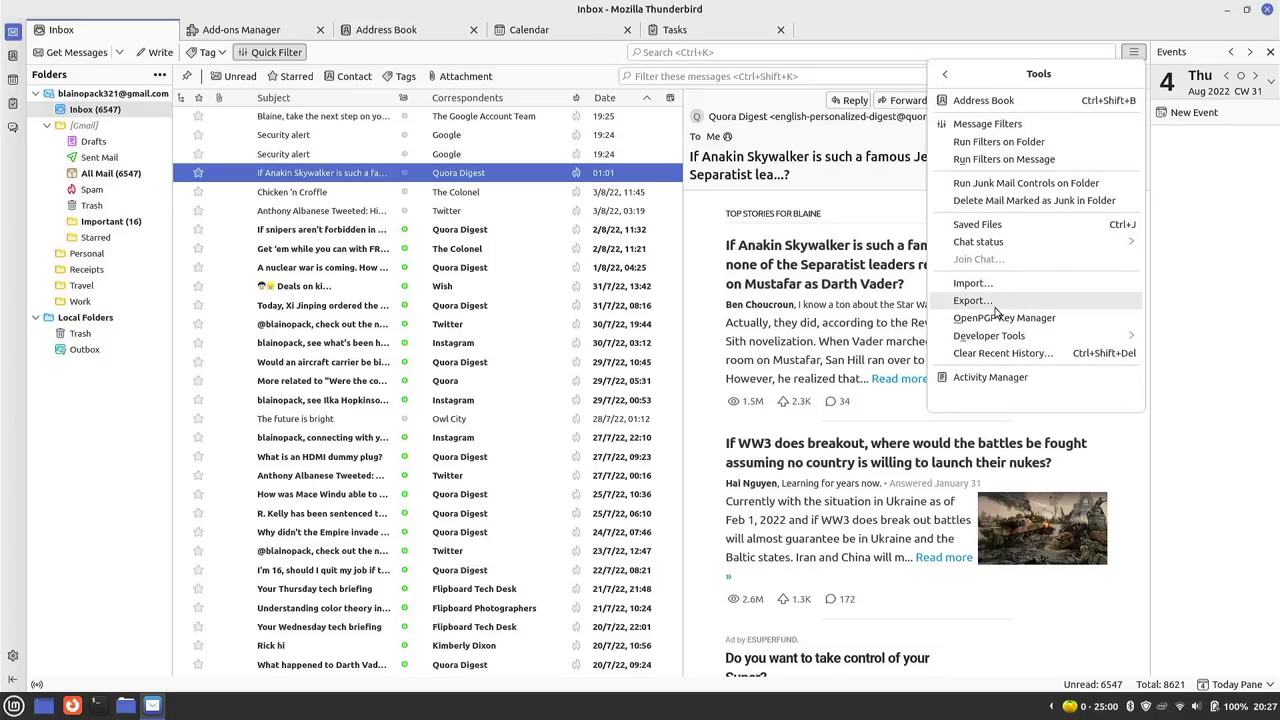
click(995, 318)
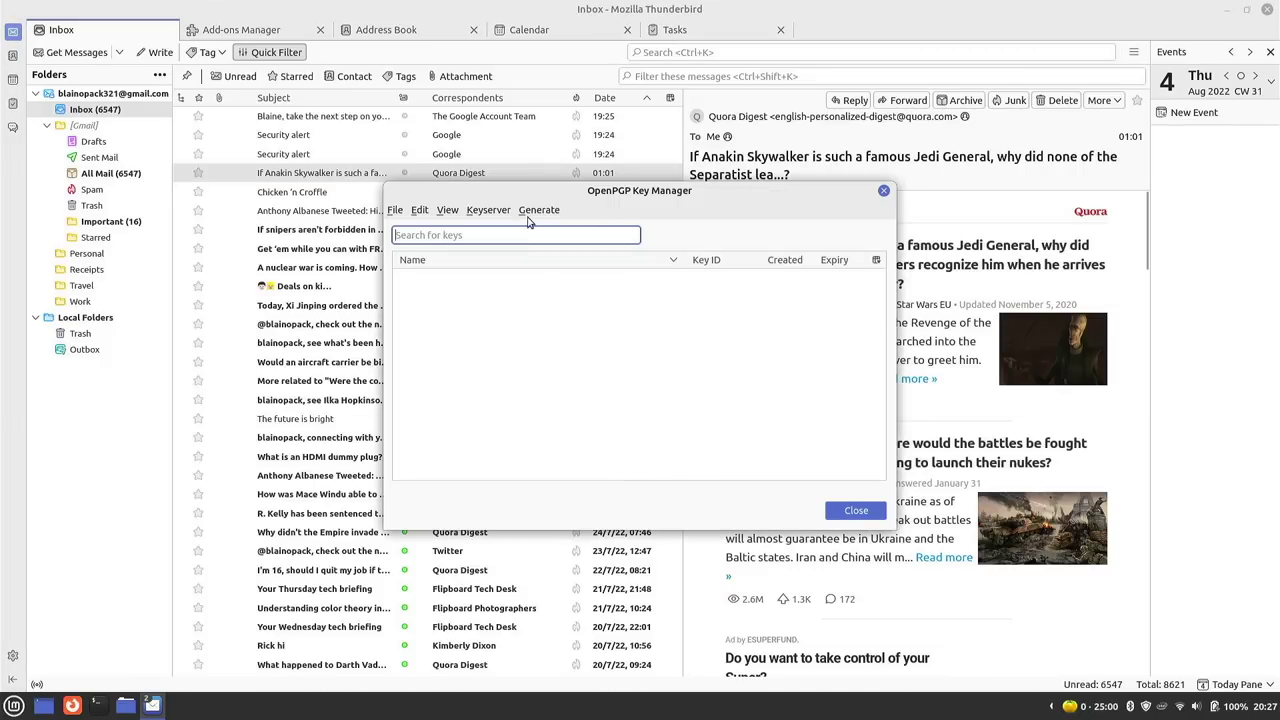
click(882, 192)
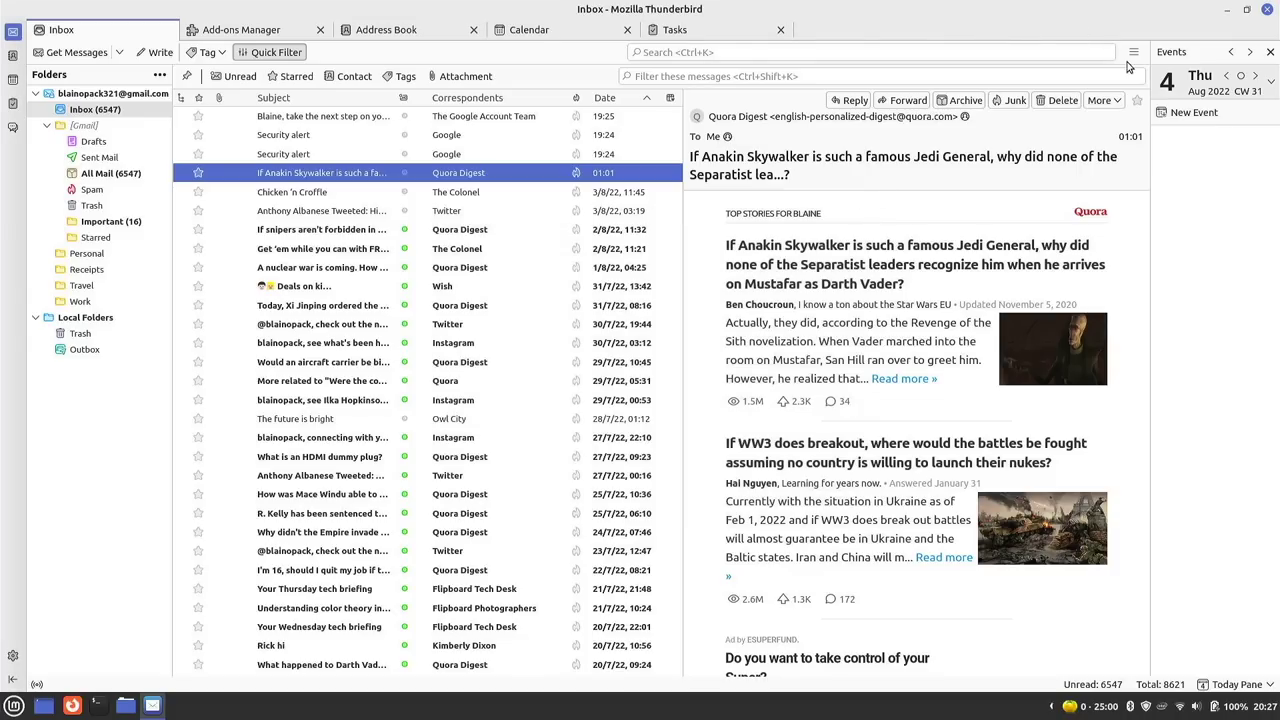
Step: View the form for setting up an existing email address from the account settings, and close all pages except the inbox
click(1133, 54)
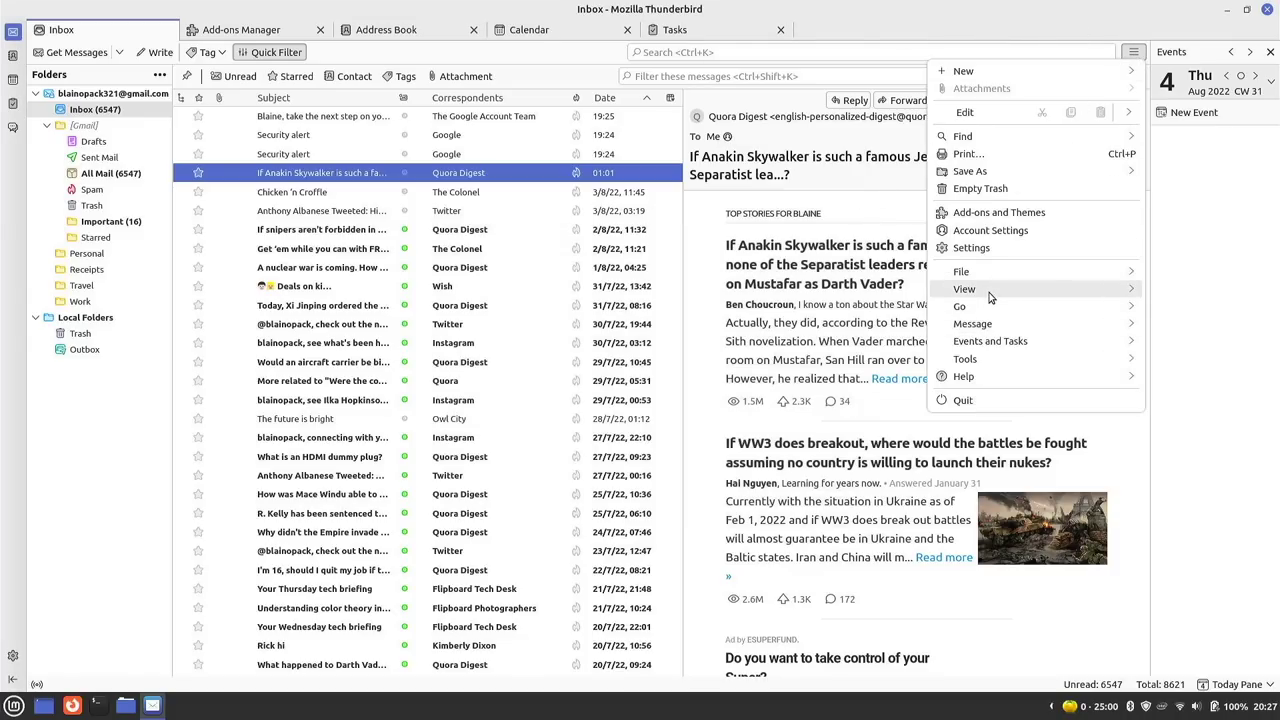
click(1005, 230)
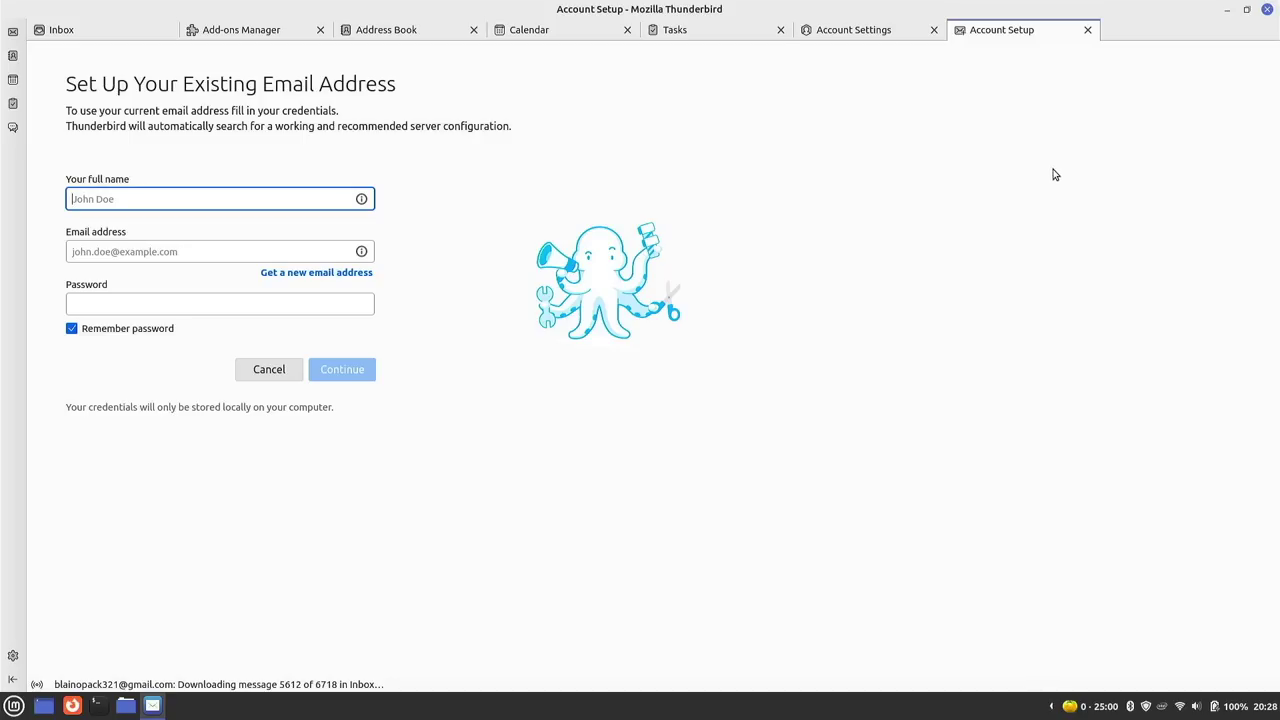
click(1088, 29)
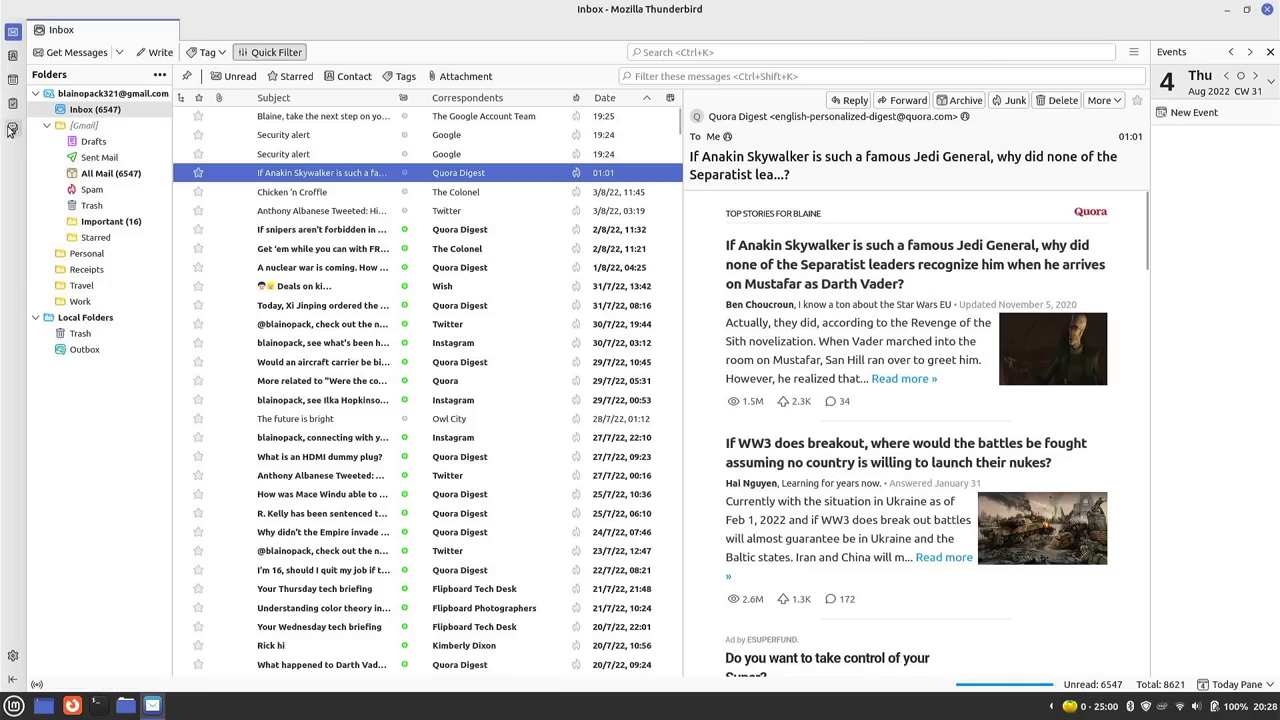
Step: View the networks offered by the Chat Account Wizard, selecting Matrix, cancel the wizard and return to the inbox
click(12, 128)
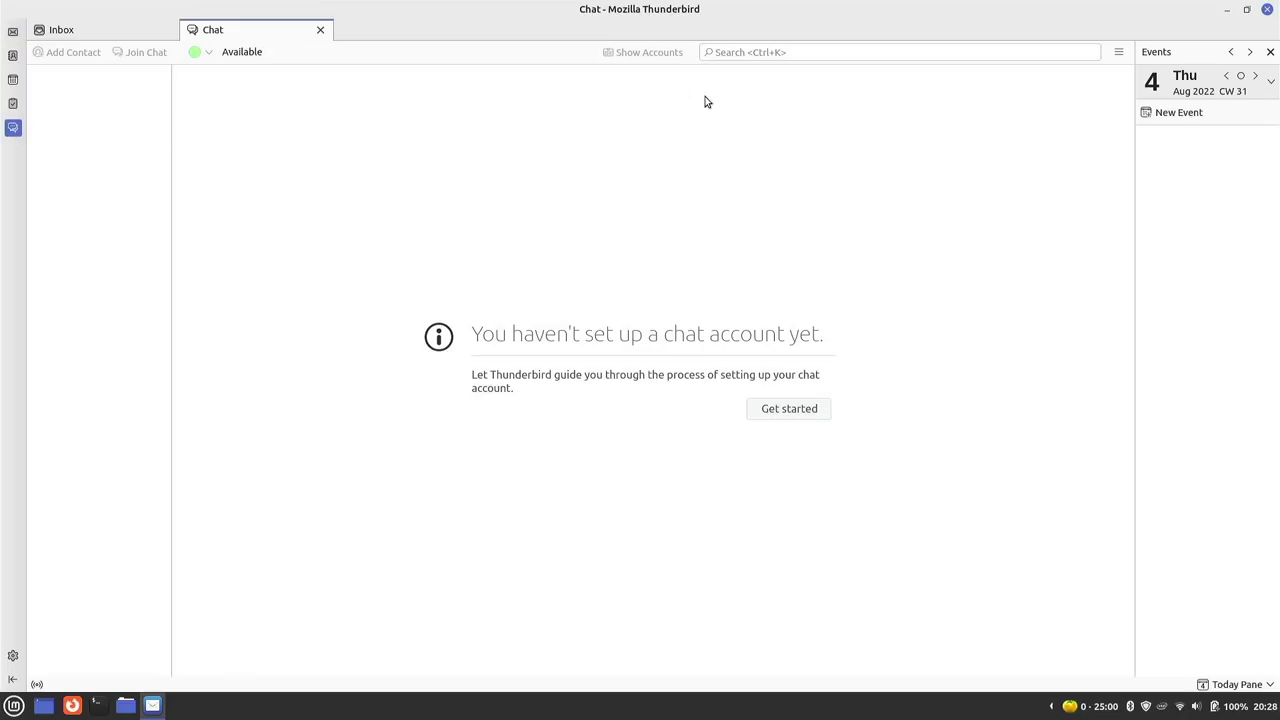
click(790, 408)
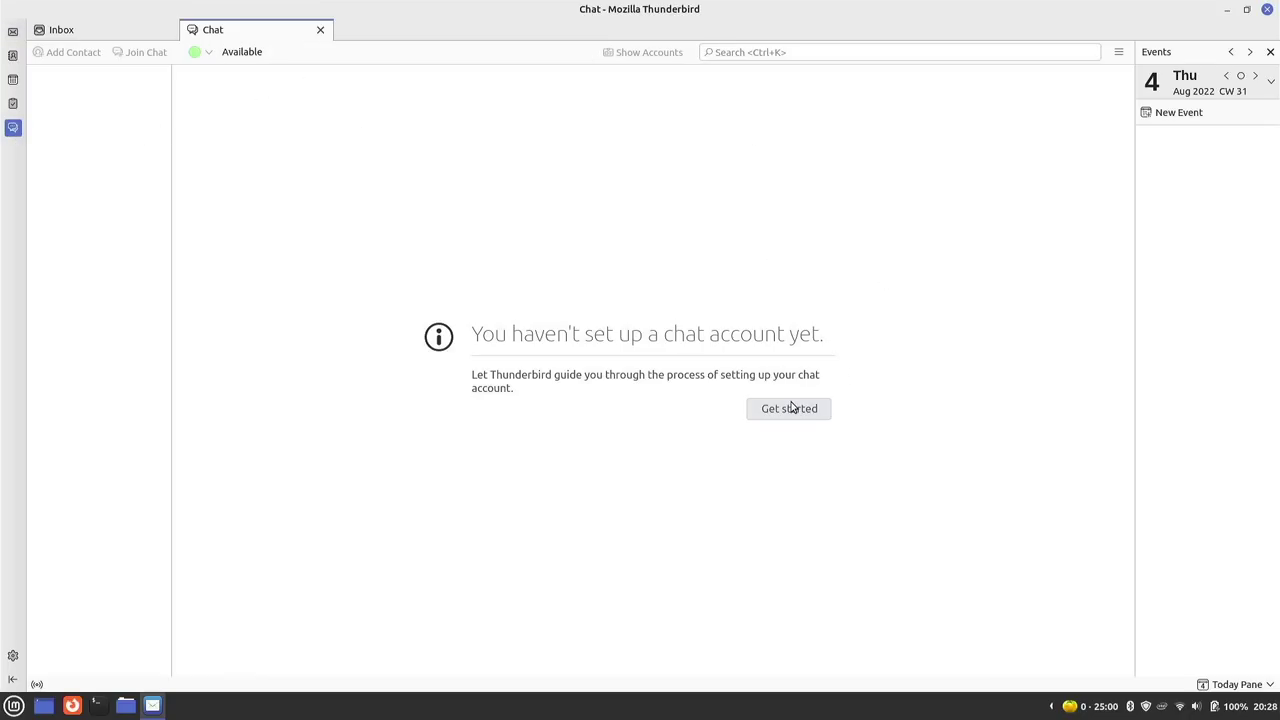
click(489, 308)
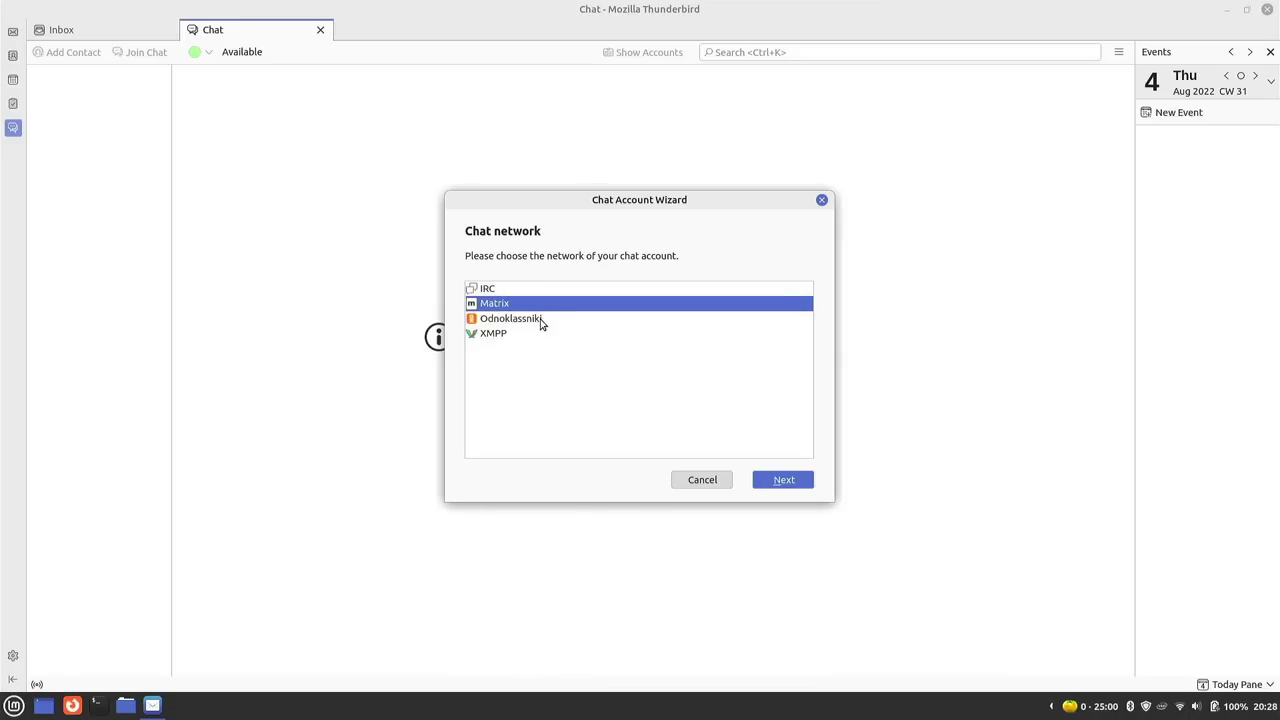
click(700, 484)
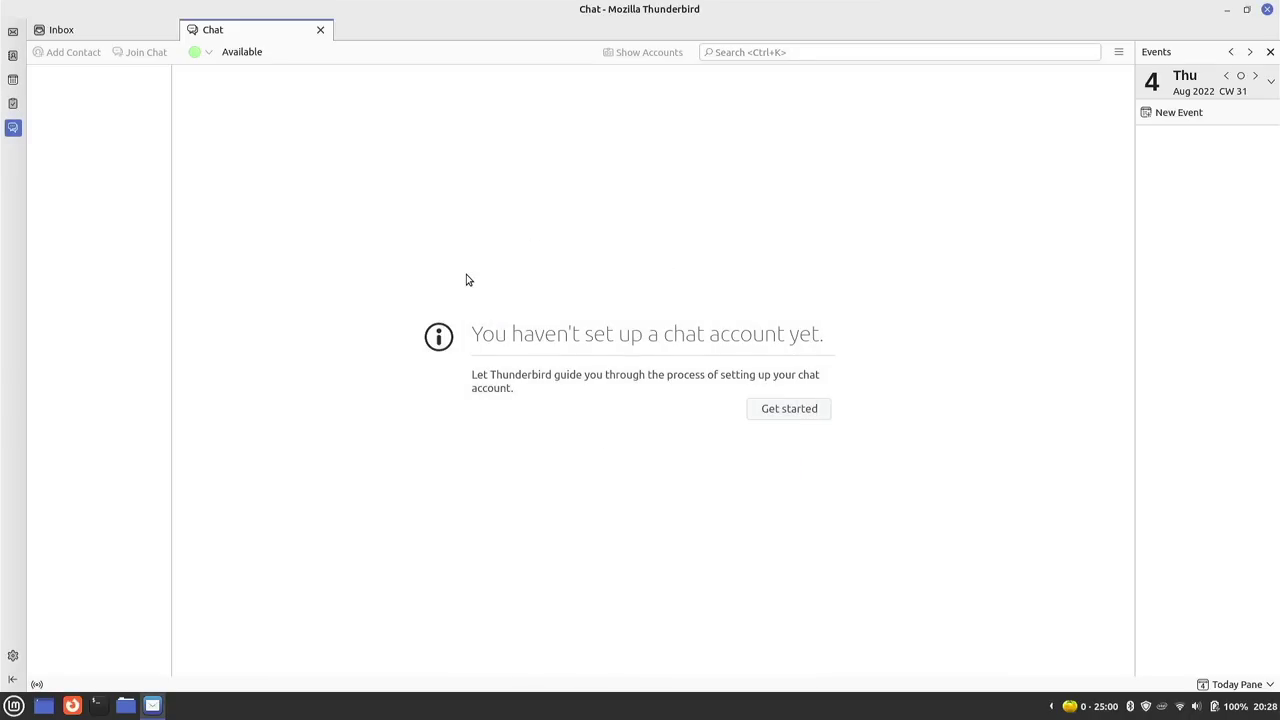
click(72, 32)
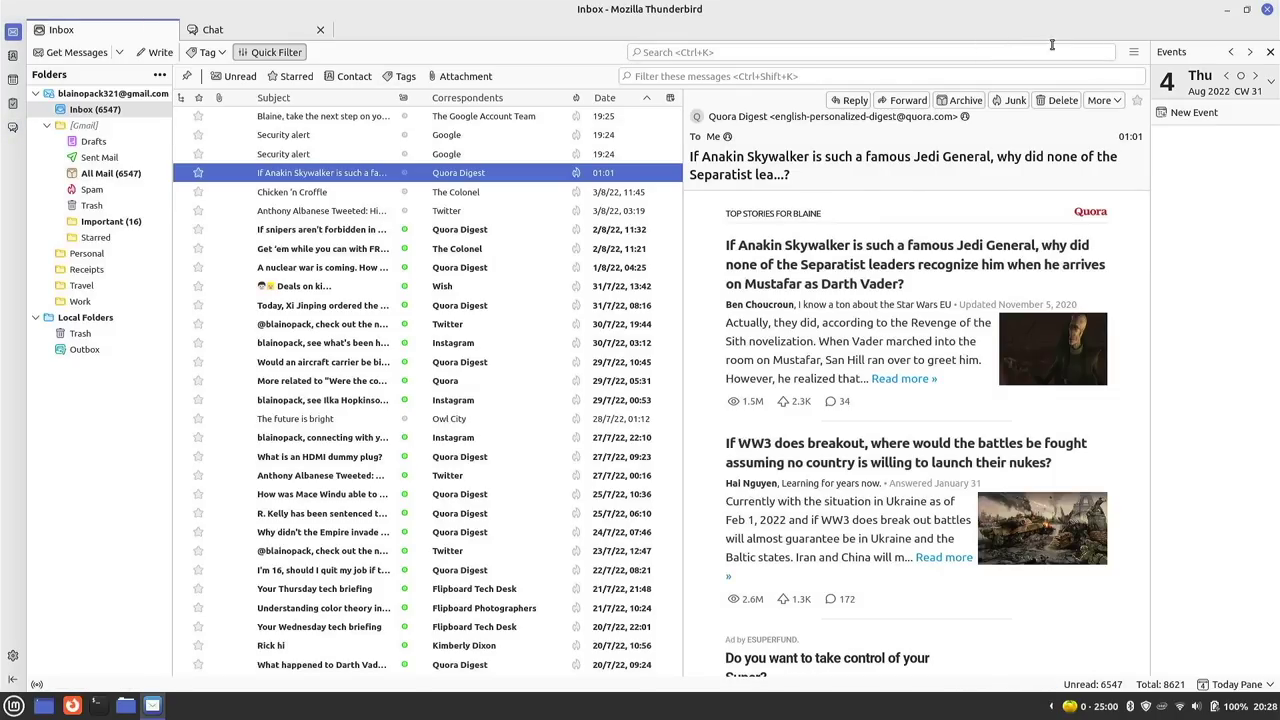
Step: From the account settings, view the Feed Account Wizard for a new feed account, cancel it and return to the inbox
click(1133, 52)
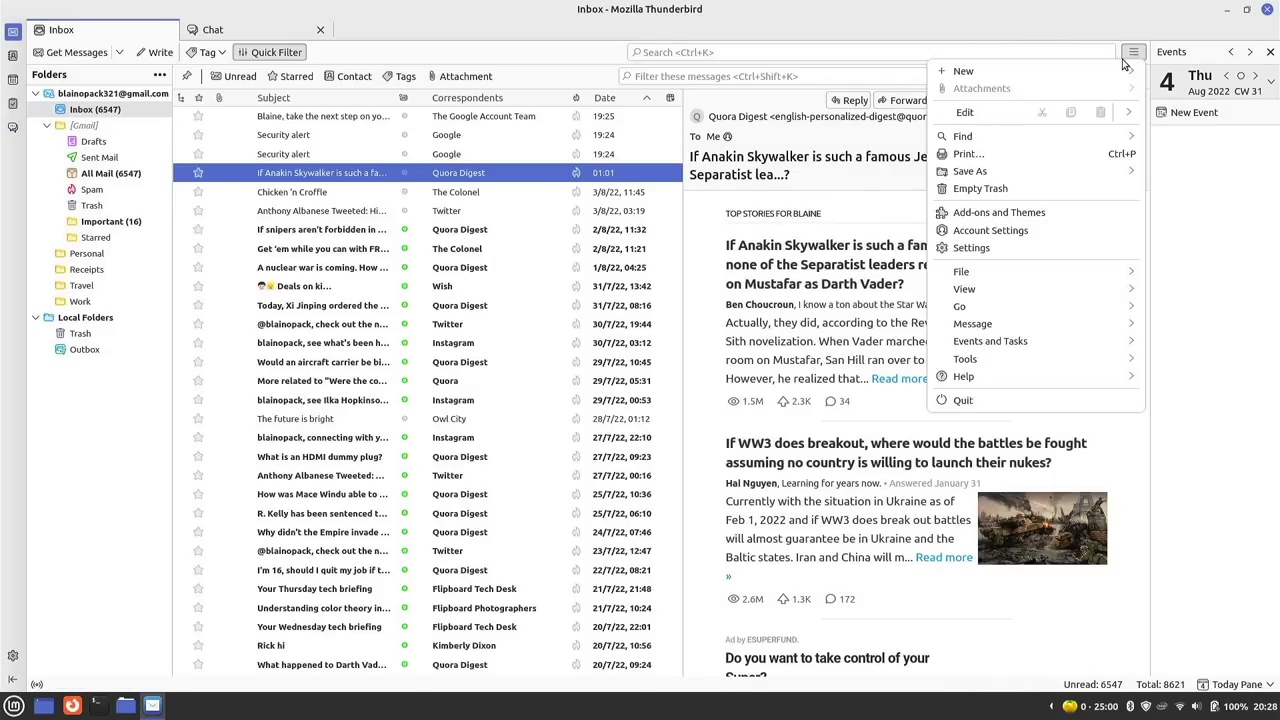
click(1000, 231)
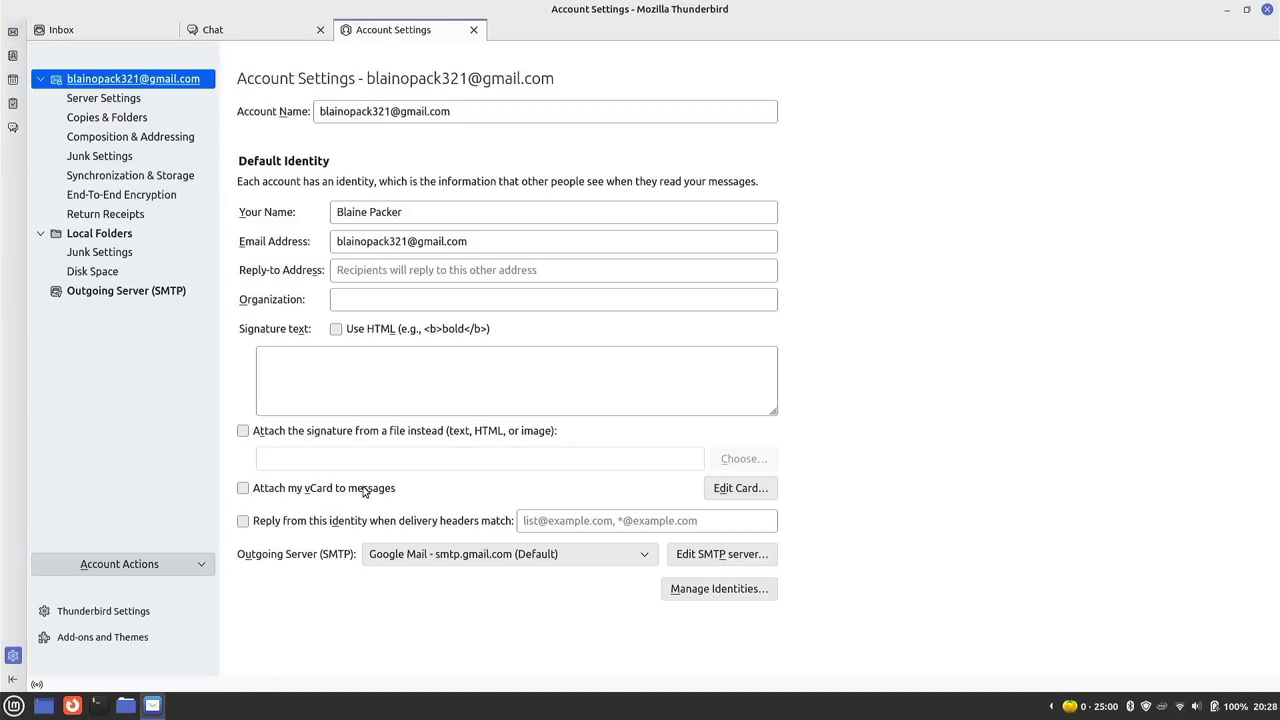
click(199, 556)
click(80, 493)
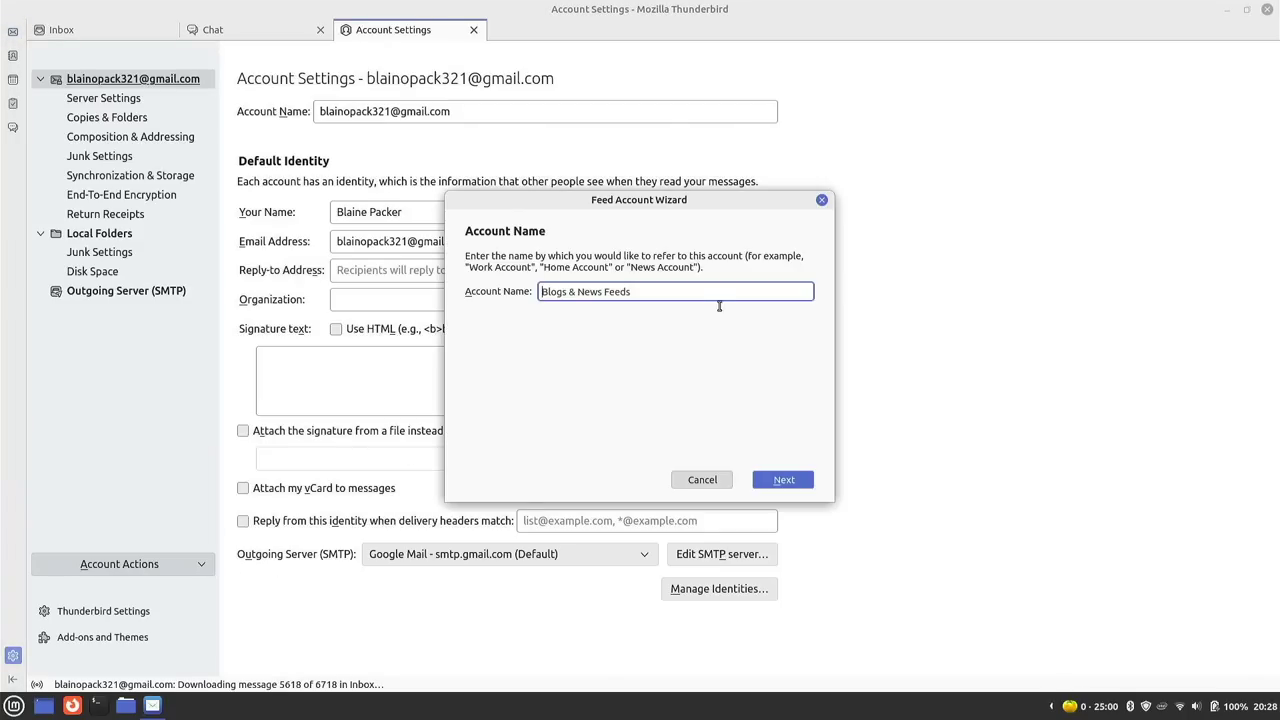
click(702, 480)
click(110, 33)
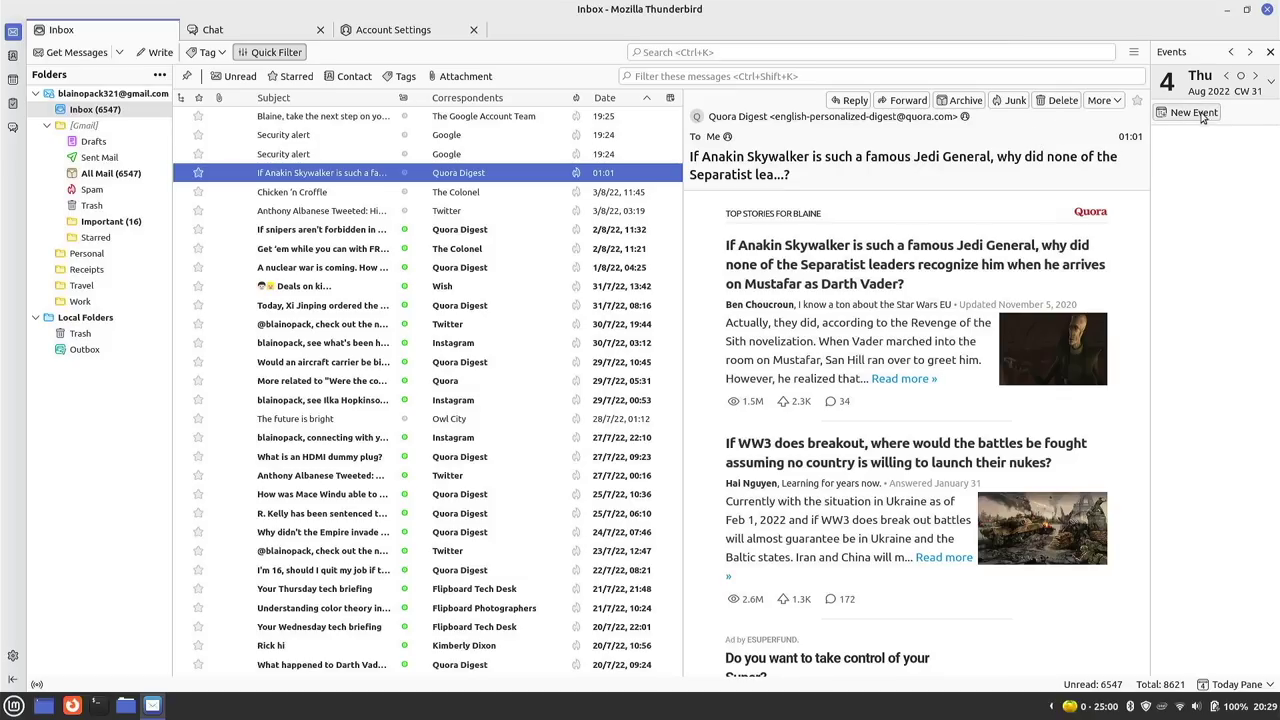
Step: Open the Add-ons Manager to view the installed extensions
click(1133, 52)
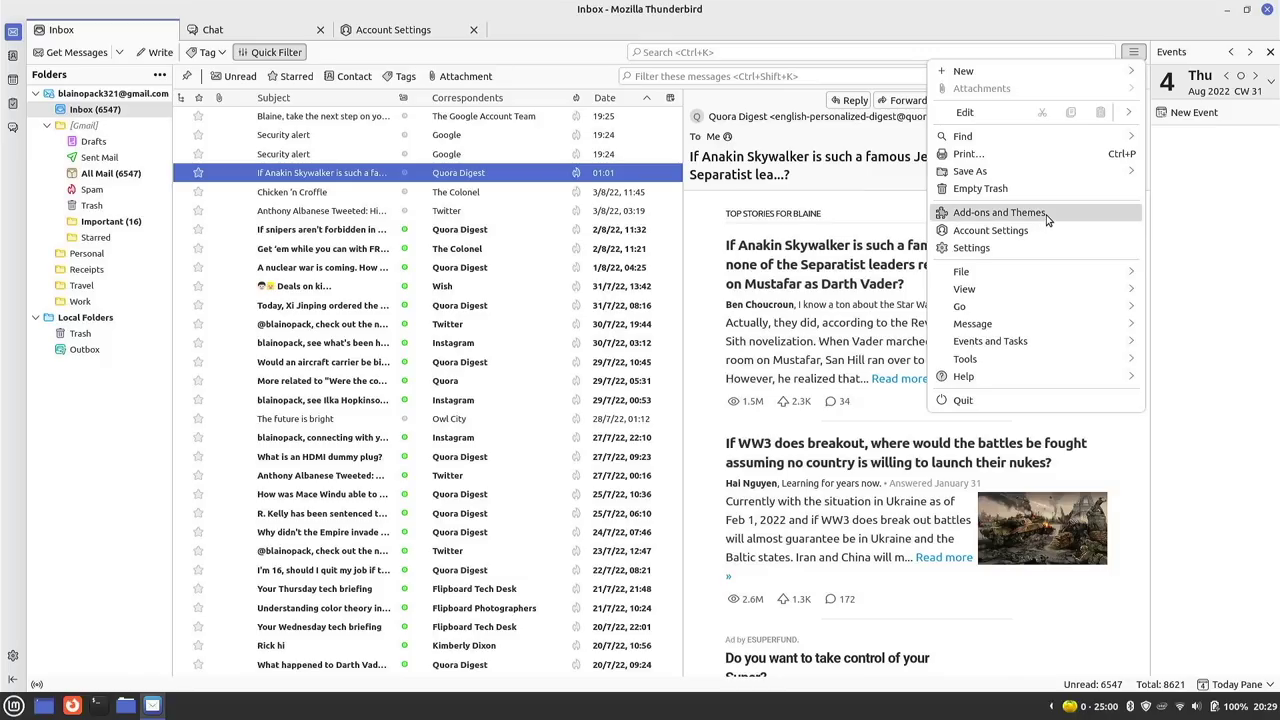
click(1047, 216)
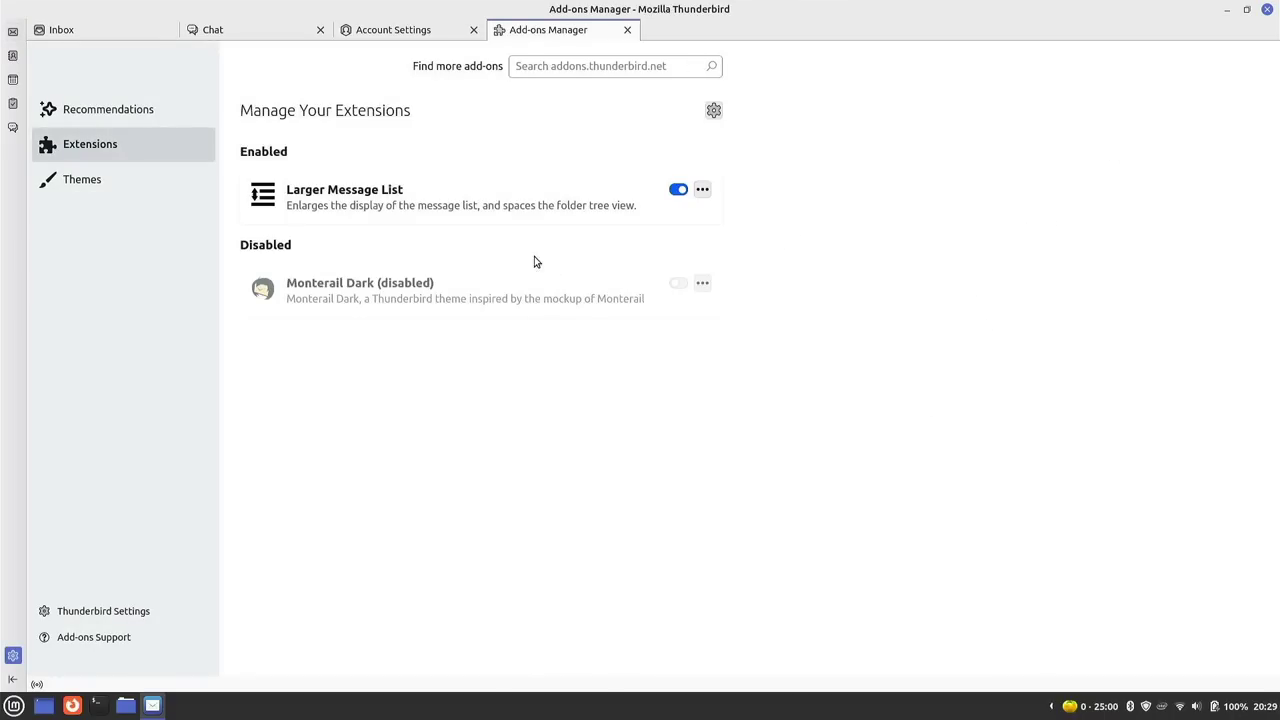